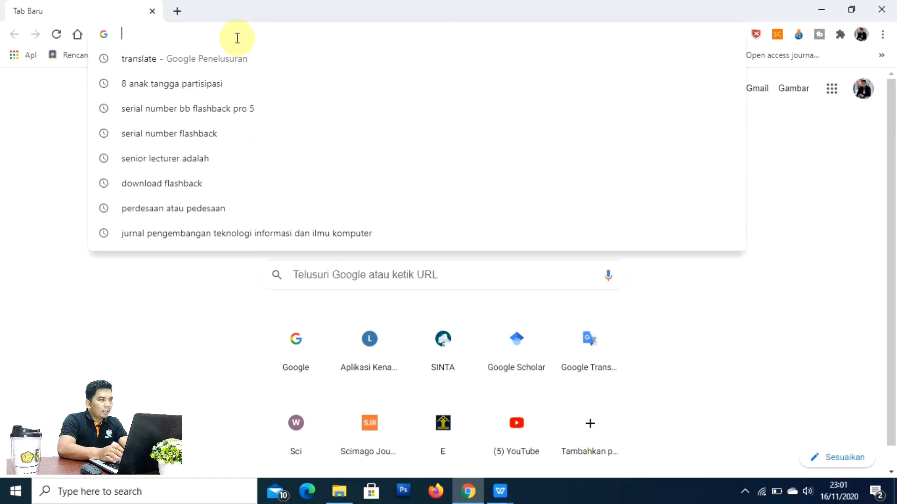
Step: Load e-hakcipta.dgip.go.id in Chrome, dismiss the translation offer, and go to the login page
{"action": "type", "text": "e-hakcipta.dgip.go.id"}
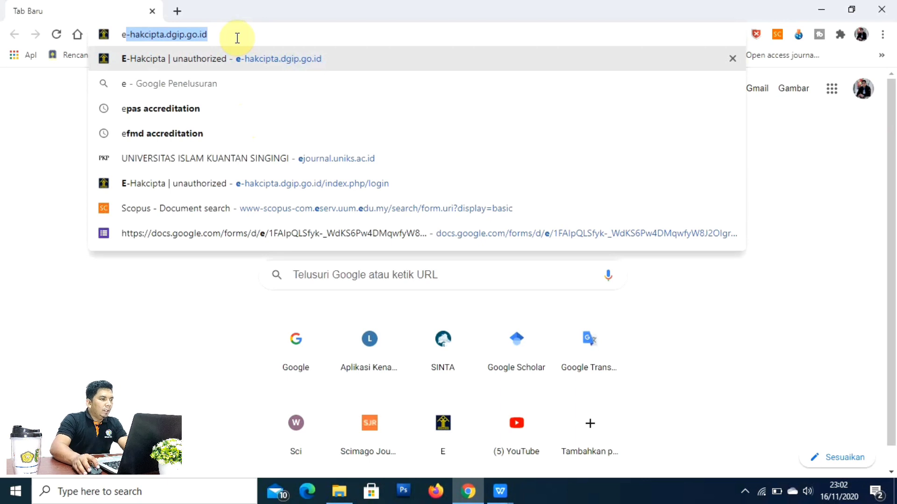
{"action": "key", "text": "Right"}
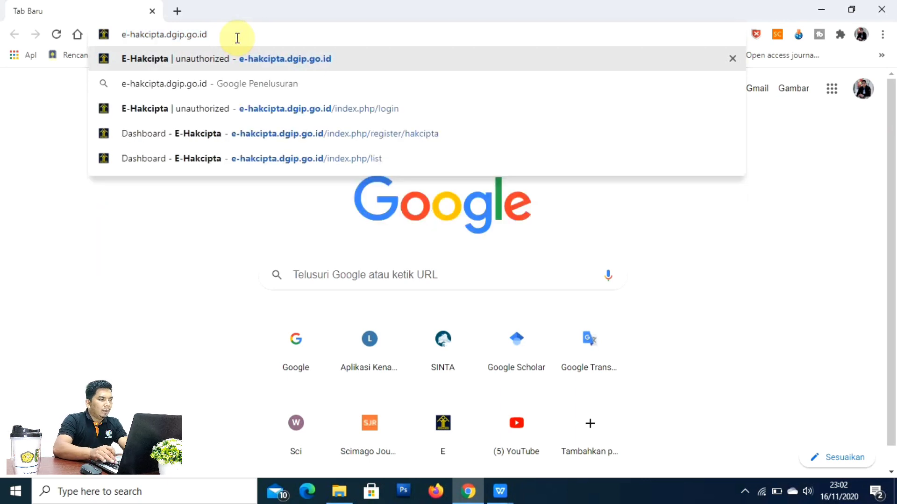
{"action": "key", "text": "Return"}
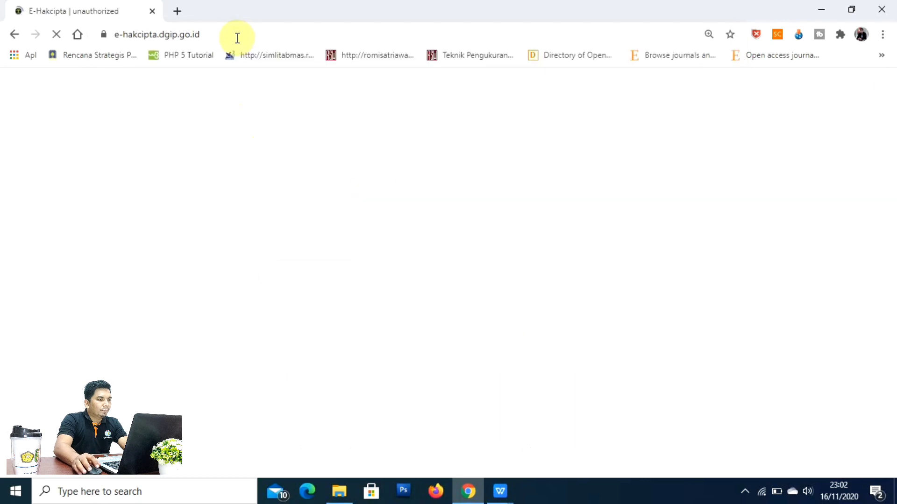
{"action": "left_click", "coordinate": [388, 100]}
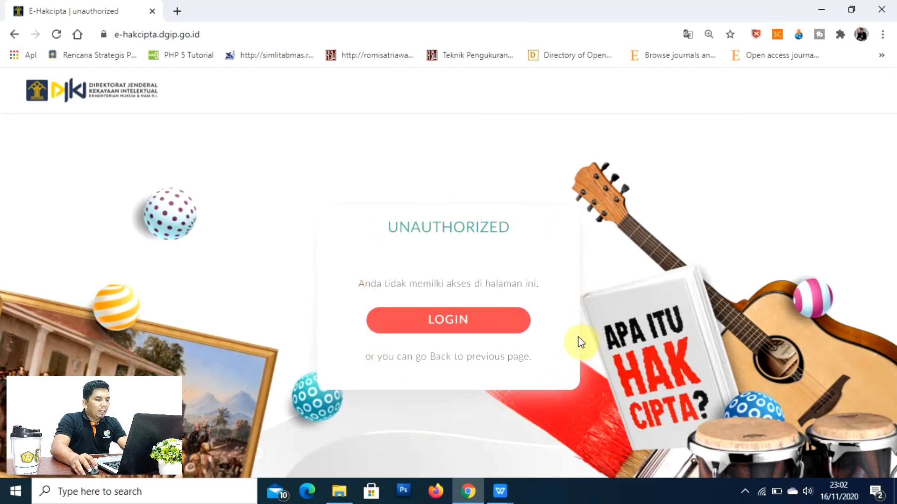
{"action": "left_click", "coordinate": [499, 321]}
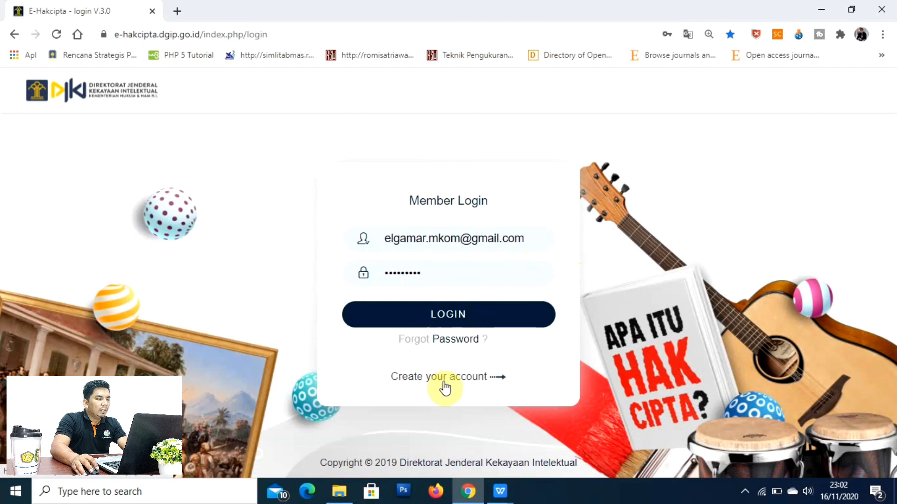
Step: Open 'Create your account' and look through the whole Pendaftaran User Hakcipta form
{"action": "left_click", "coordinate": [445, 379]}
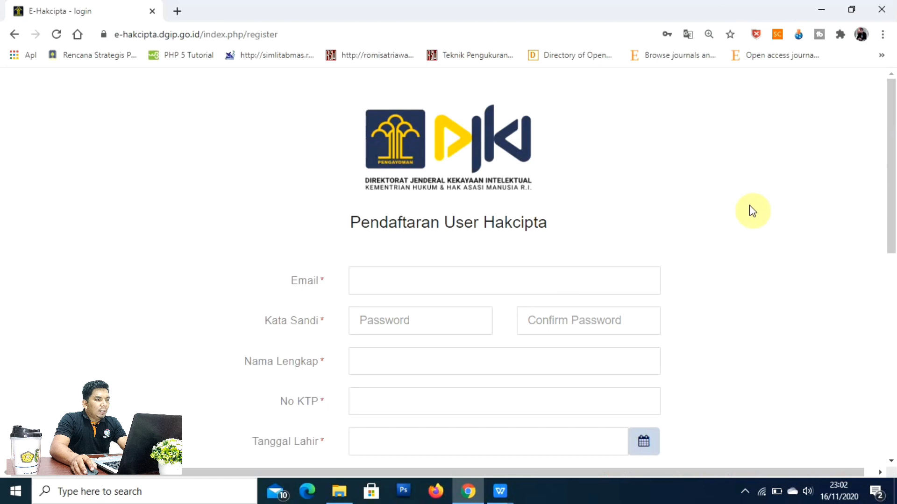
{"action": "scroll", "coordinate": [752, 211], "scroll_direction": "down", "scroll_amount": 1}
{"action": "scroll", "coordinate": [752, 211], "scroll_direction": "down", "scroll_amount": 2}
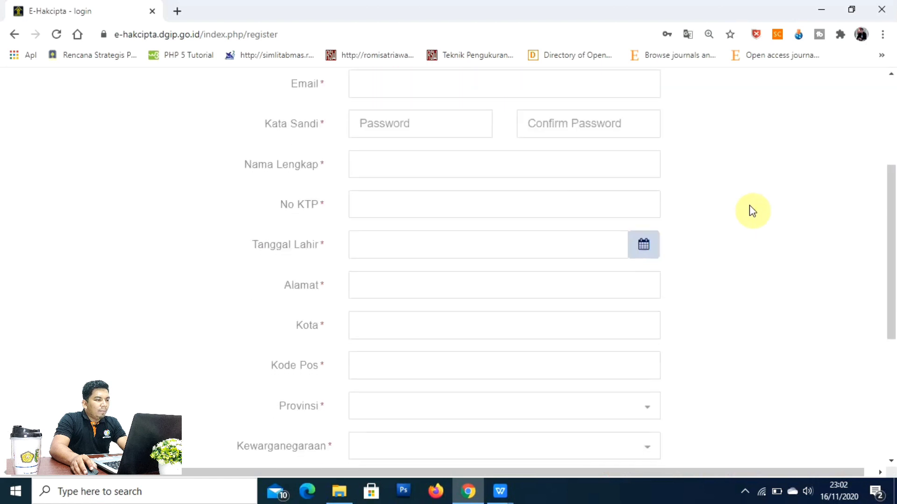
{"action": "scroll", "coordinate": [752, 211], "scroll_direction": "down", "scroll_amount": 4}
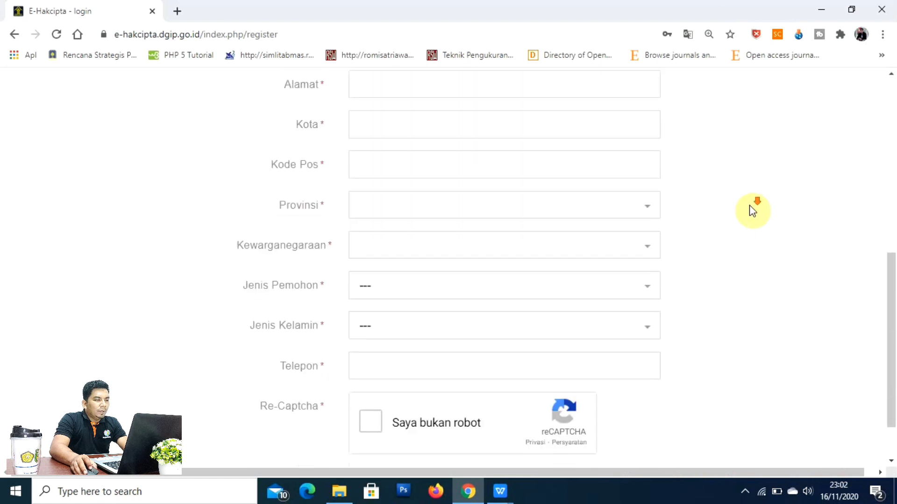
{"action": "scroll", "coordinate": [752, 211], "scroll_direction": "up", "scroll_amount": 6}
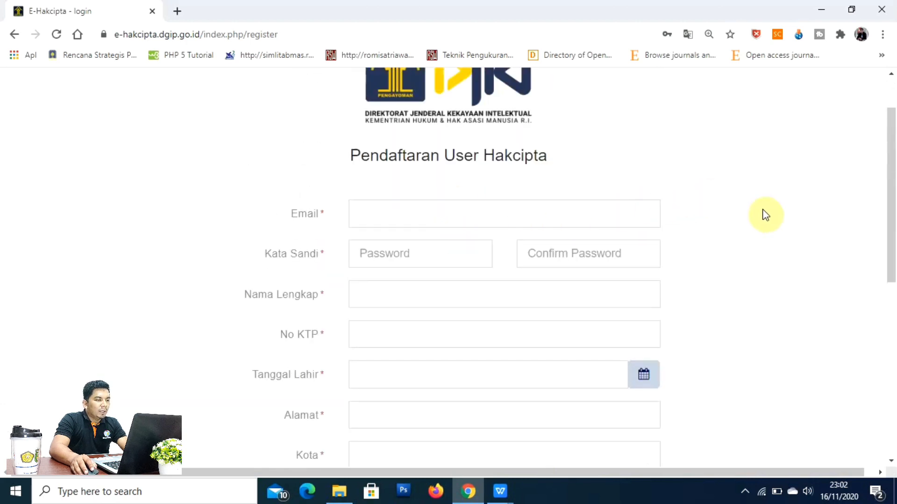
{"action": "scroll", "coordinate": [719, 213], "scroll_direction": "down", "scroll_amount": 1}
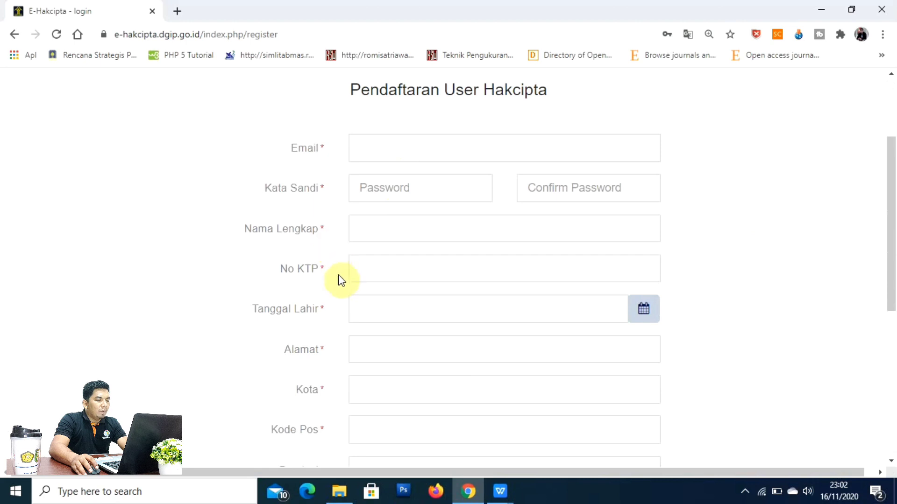
{"action": "scroll", "coordinate": [343, 318], "scroll_direction": "down", "scroll_amount": 1}
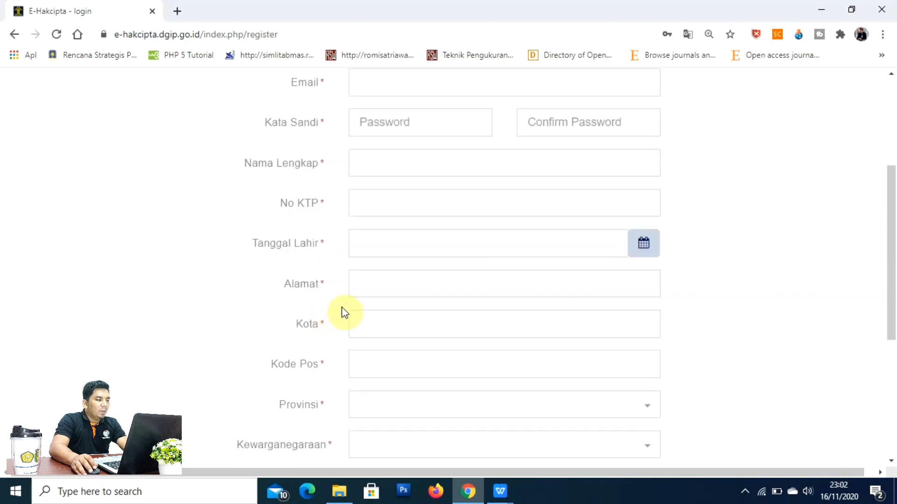
{"action": "scroll", "coordinate": [343, 312], "scroll_direction": "down", "scroll_amount": 1}
{"action": "scroll", "coordinate": [332, 333], "scroll_direction": "down", "scroll_amount": 1}
{"action": "scroll", "coordinate": [332, 332], "scroll_direction": "down", "scroll_amount": 1}
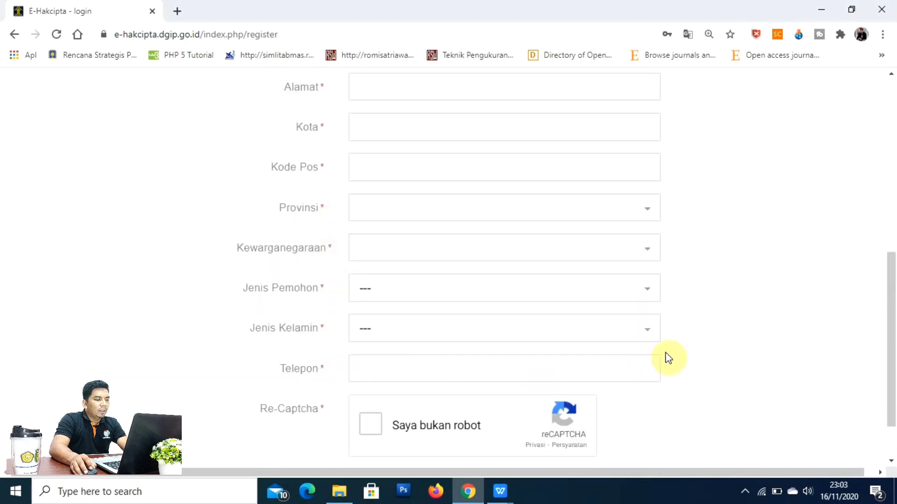
{"action": "scroll", "coordinate": [673, 354], "scroll_direction": "down", "scroll_amount": 1}
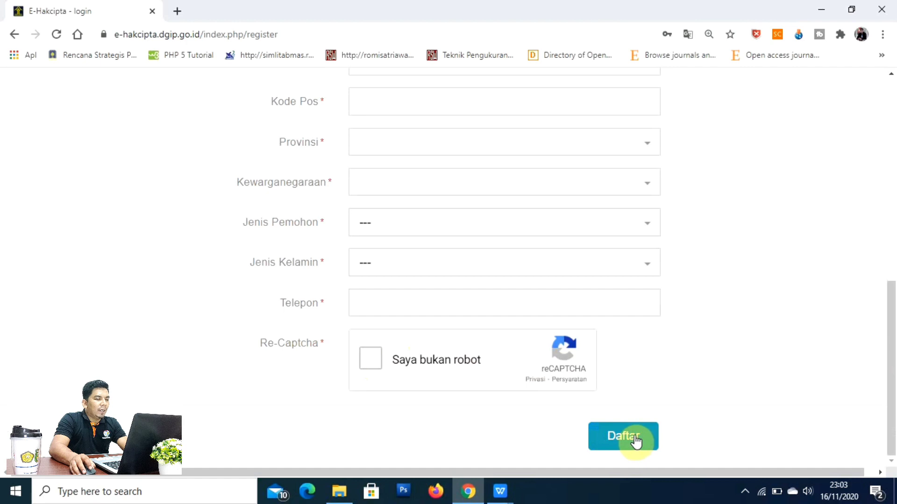
{"action": "scroll", "coordinate": [673, 365], "scroll_direction": "up", "scroll_amount": 9}
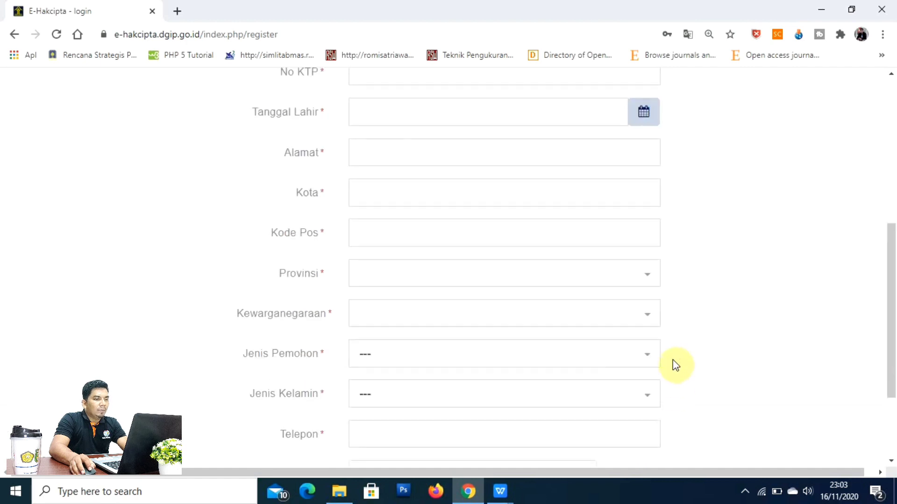
{"action": "scroll", "coordinate": [672, 365], "scroll_direction": "up", "scroll_amount": 1}
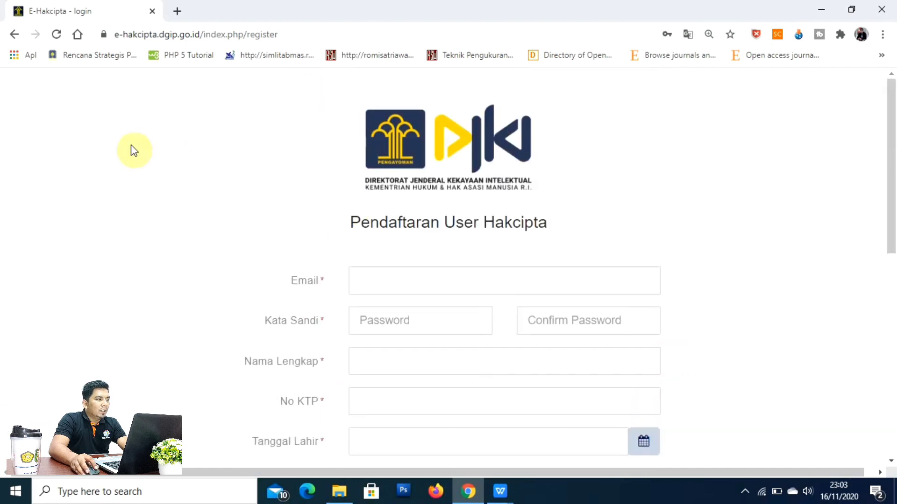
Step: Go back to the login page and sign in with the autofilled credentials
{"action": "left_click", "coordinate": [17, 34]}
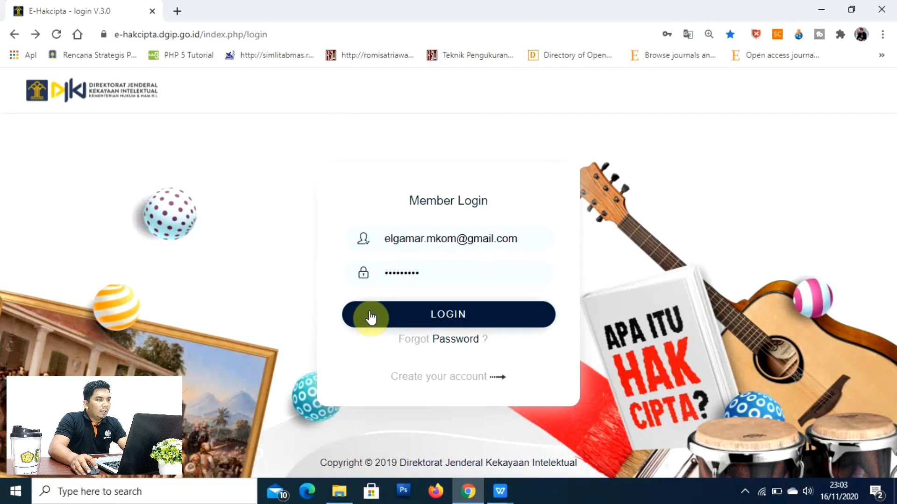
{"action": "left_click", "coordinate": [476, 323]}
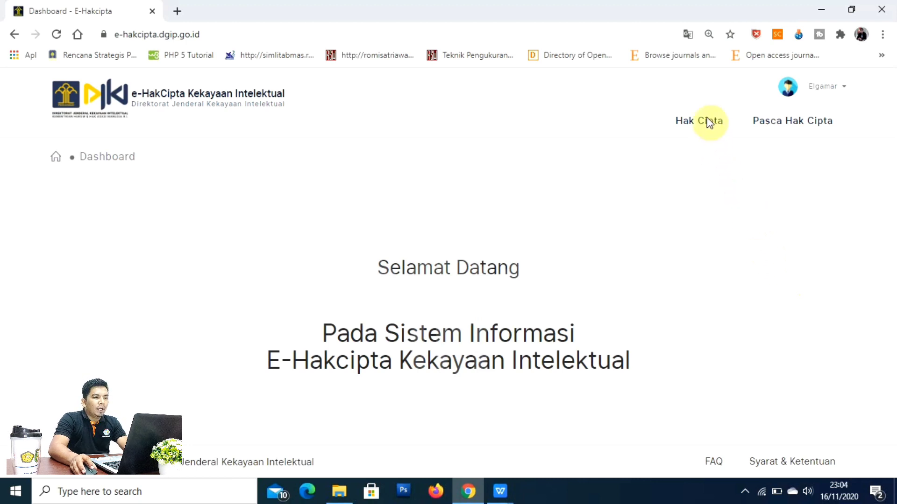
Step: Start a Hak Cipta > Permohonan Baru application, close the template notice, and switch to pernyataan_hak_cipta.pdf in WPS Office
{"action": "mouse_move", "coordinate": [708, 119]}
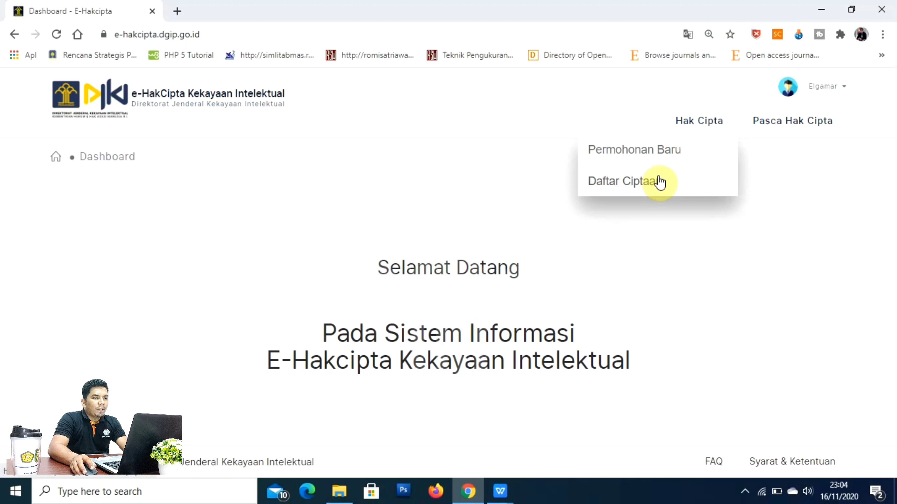
{"action": "mouse_move", "coordinate": [762, 114]}
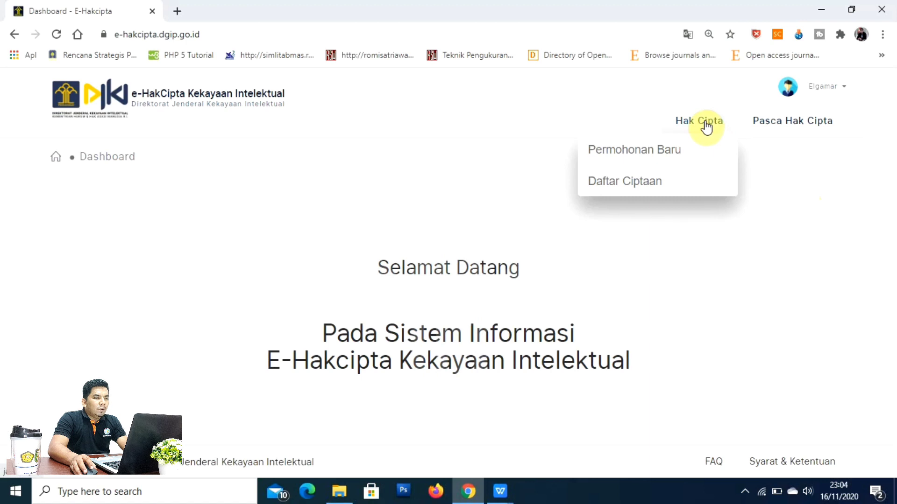
{"action": "left_click", "coordinate": [670, 152]}
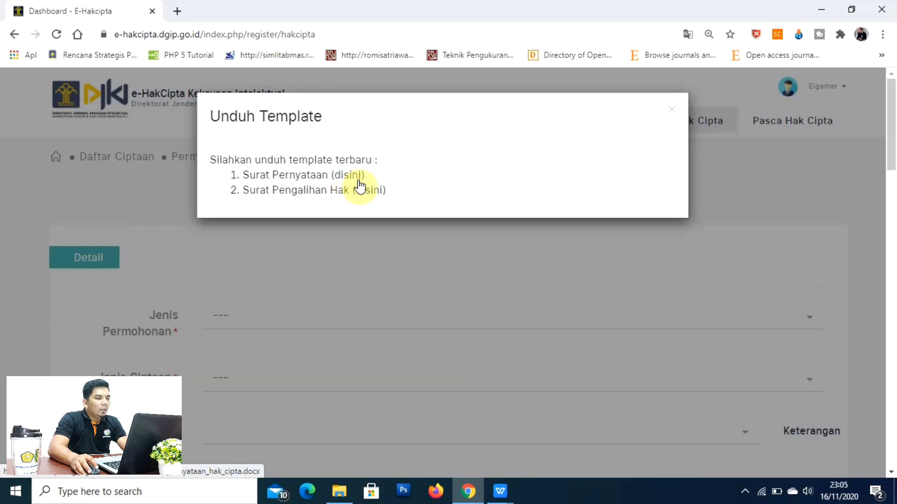
{"action": "left_click", "coordinate": [672, 110]}
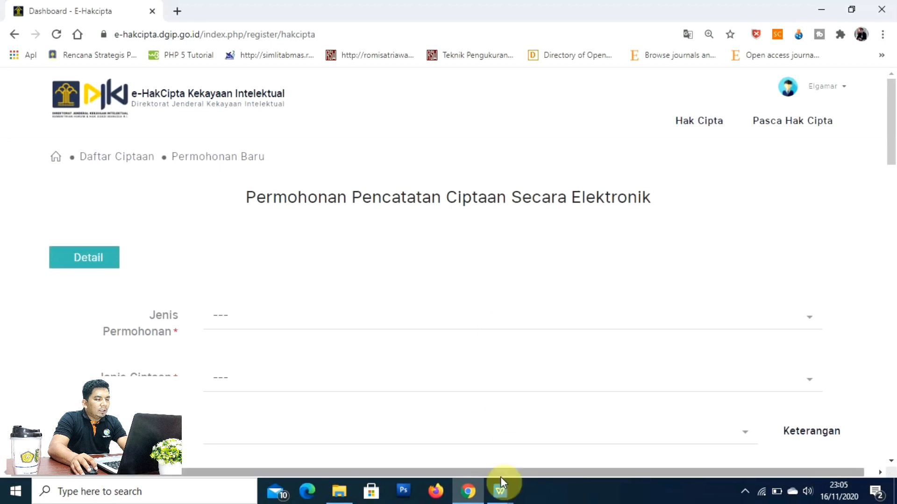
{"action": "left_click", "coordinate": [500, 491]}
{"action": "left_click", "coordinate": [550, 430]}
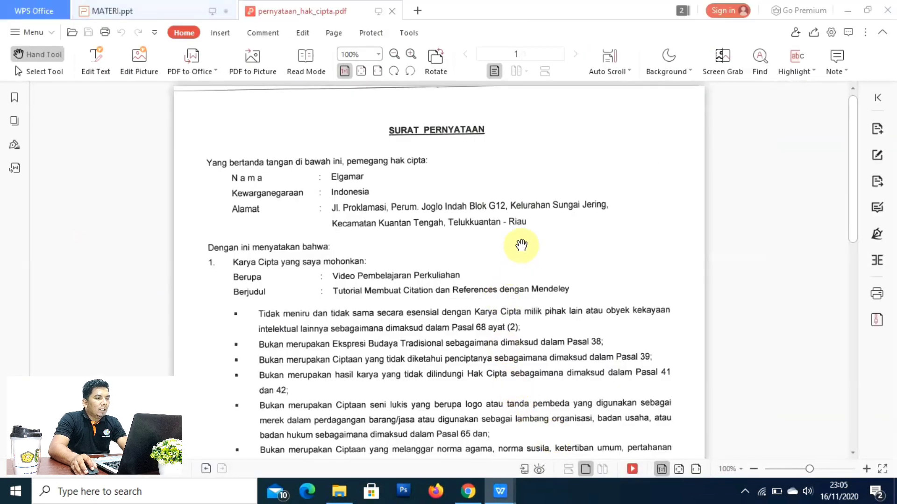
Step: Scroll pernyataan_hak_cipta.pdf down to the stamped signature, then return to the Chrome application form
{"action": "scroll", "coordinate": [522, 245], "scroll_direction": "down", "scroll_amount": 2}
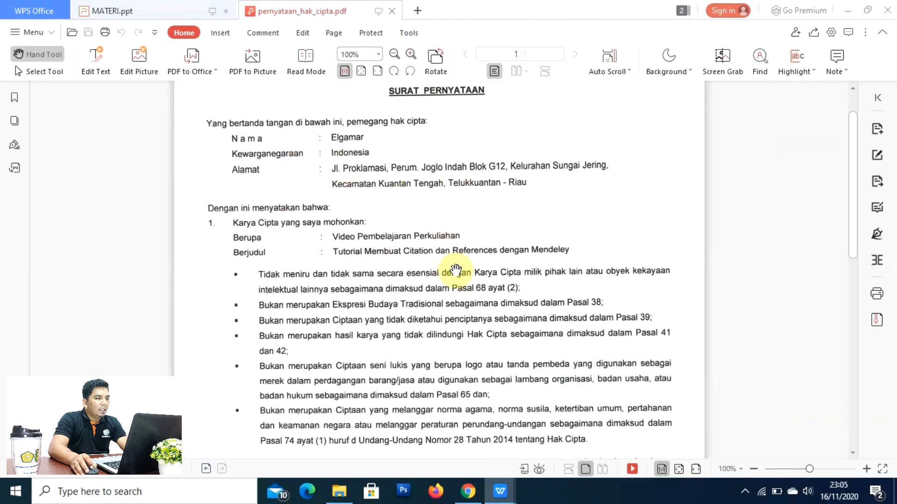
{"action": "scroll", "coordinate": [456, 270], "scroll_direction": "down", "scroll_amount": 5}
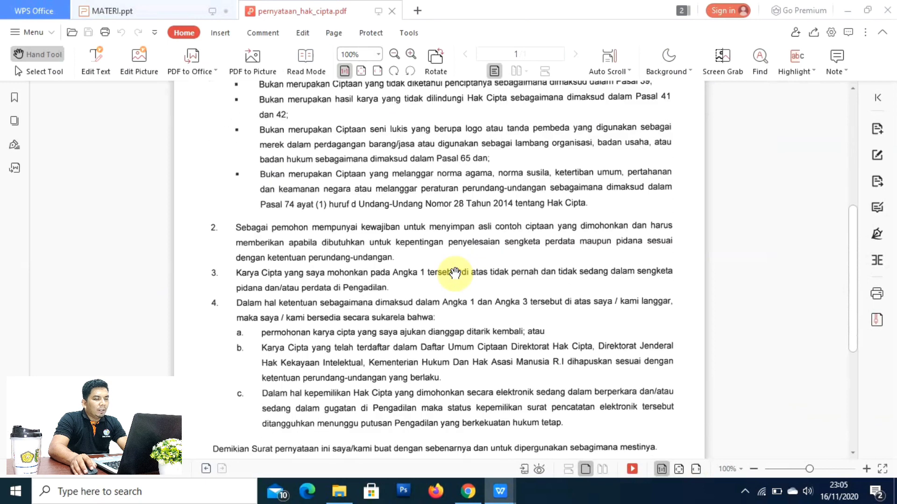
{"action": "scroll", "coordinate": [455, 272], "scroll_direction": "down", "scroll_amount": 3}
{"action": "scroll", "coordinate": [673, 306], "scroll_direction": "down", "scroll_amount": 2}
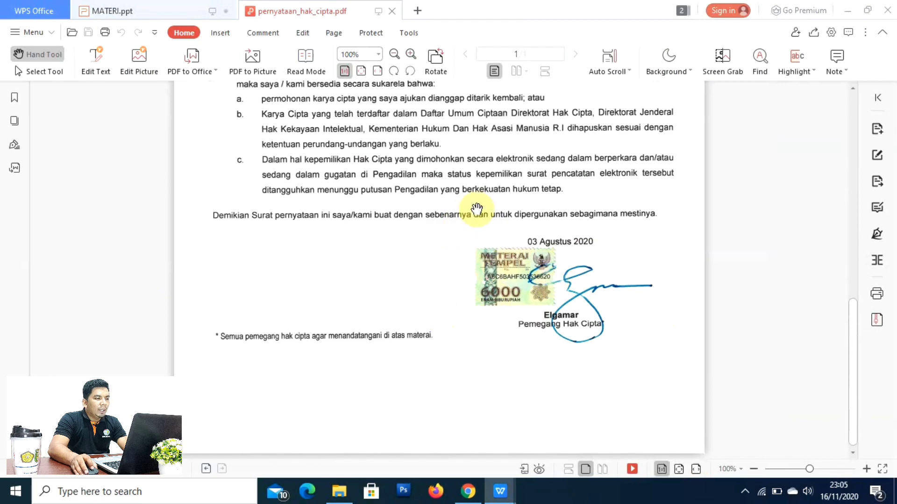
{"action": "scroll", "coordinate": [476, 209], "scroll_direction": "up", "scroll_amount": 3}
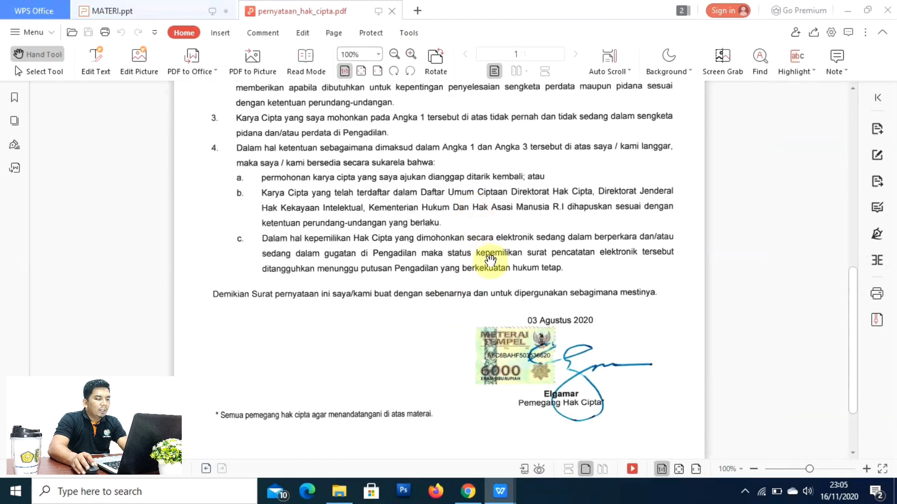
{"action": "left_click", "coordinate": [468, 491]}
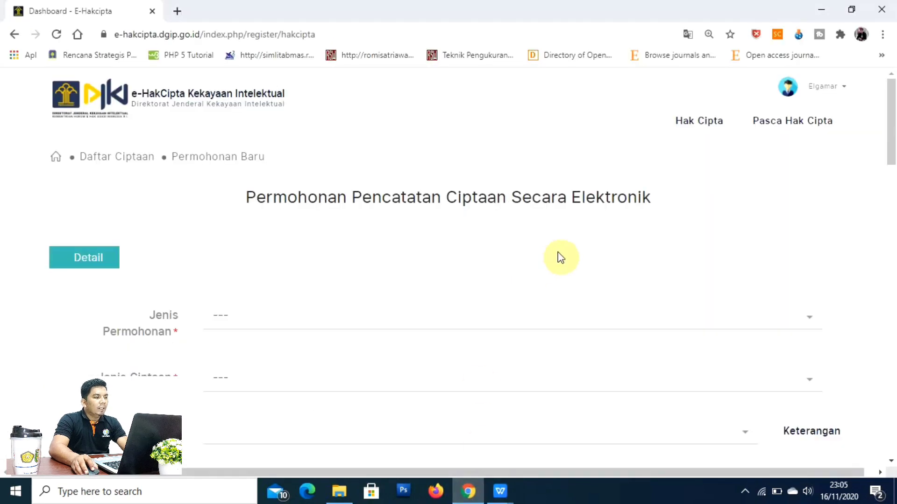
Step: Open the Jenis Permohonan dropdown to show the UMK and Umum choices
{"action": "scroll", "coordinate": [600, 242], "scroll_direction": "down", "scroll_amount": 1}
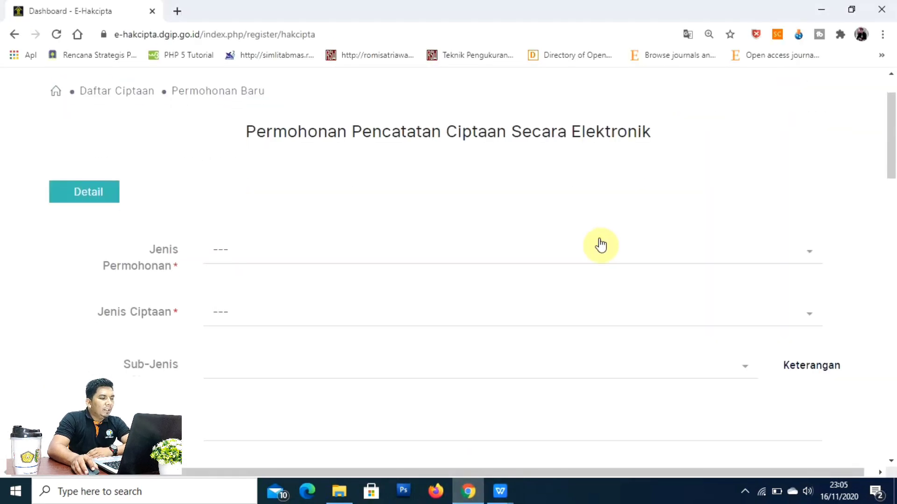
{"action": "scroll", "coordinate": [600, 242], "scroll_direction": "down", "scroll_amount": 1}
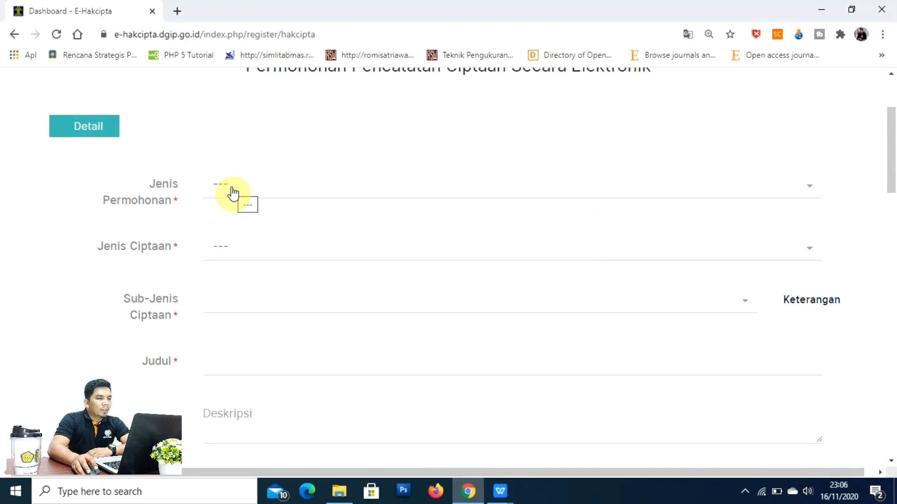
{"action": "left_click", "coordinate": [631, 190]}
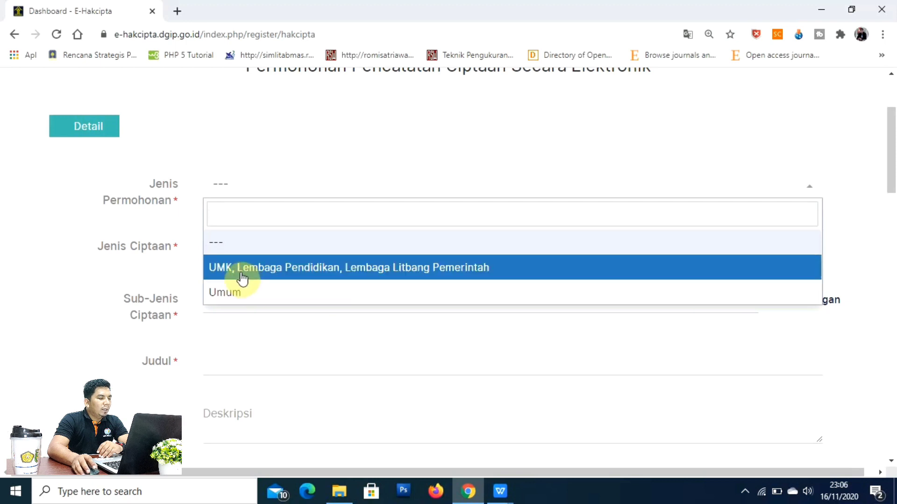
Step: Set Jenis Permohonan to Umum and Jenis Ciptaan to Karya Tulis
{"action": "left_click", "coordinate": [262, 293]}
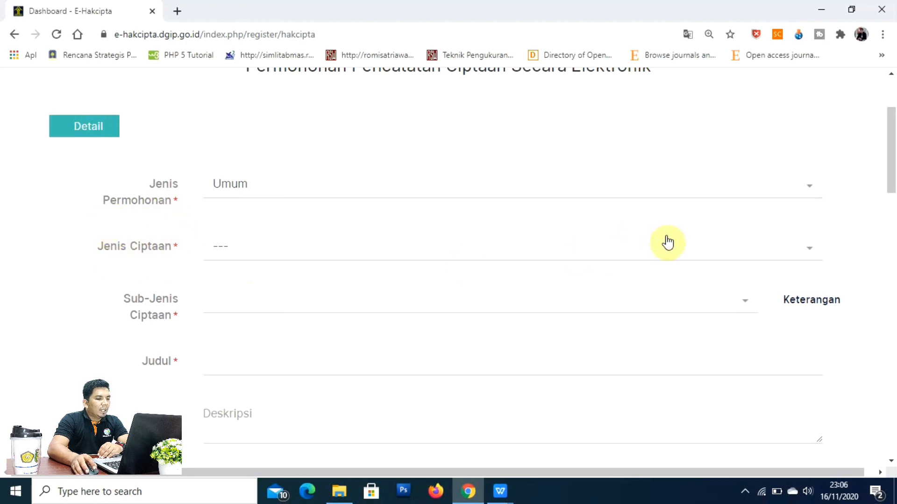
{"action": "left_click", "coordinate": [625, 257]}
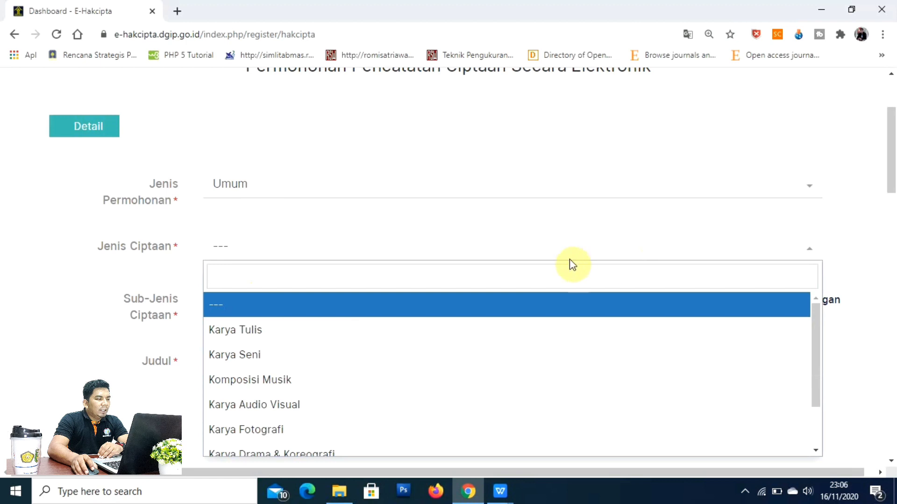
{"action": "scroll", "coordinate": [584, 253], "scroll_direction": "down", "scroll_amount": 3}
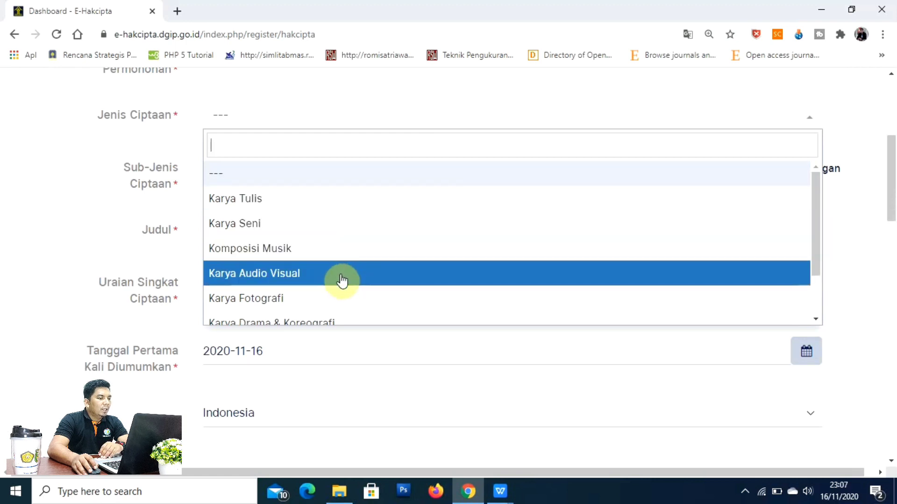
{"action": "scroll", "coordinate": [342, 280], "scroll_direction": "down", "scroll_amount": 2}
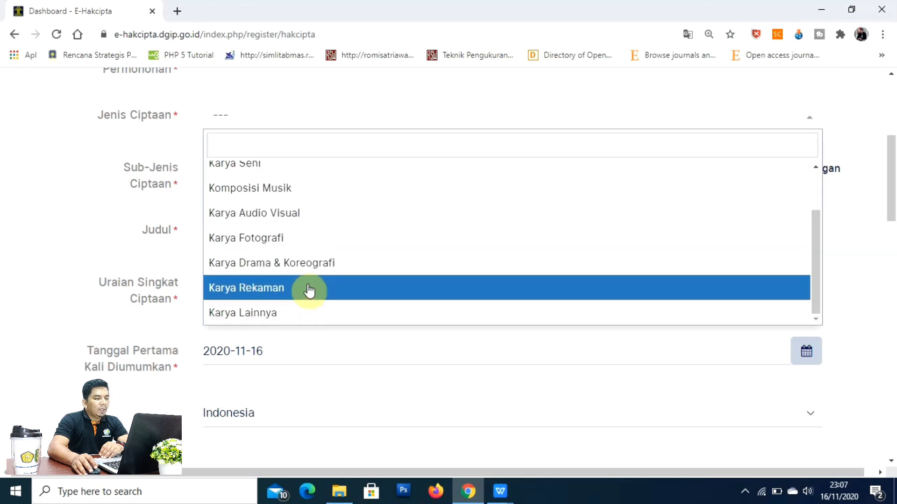
{"action": "scroll", "coordinate": [343, 299], "scroll_direction": "up", "scroll_amount": 1}
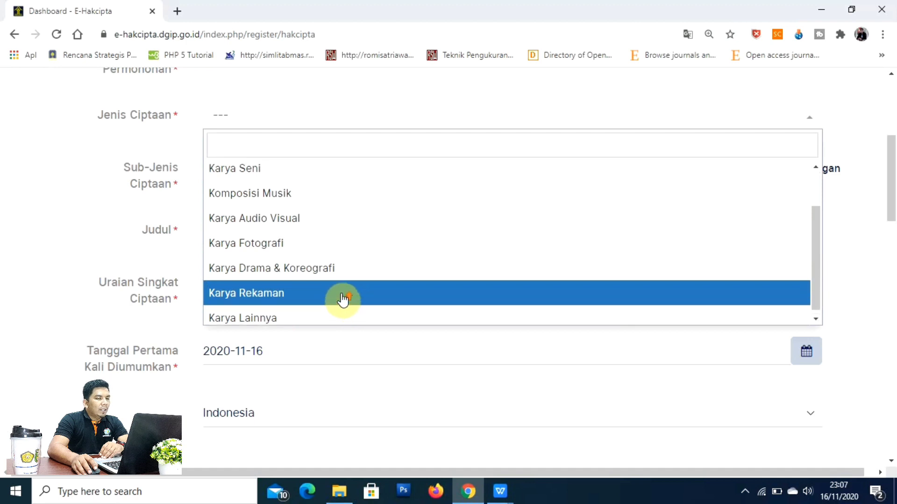
{"action": "scroll", "coordinate": [344, 299], "scroll_direction": "up", "scroll_amount": 2}
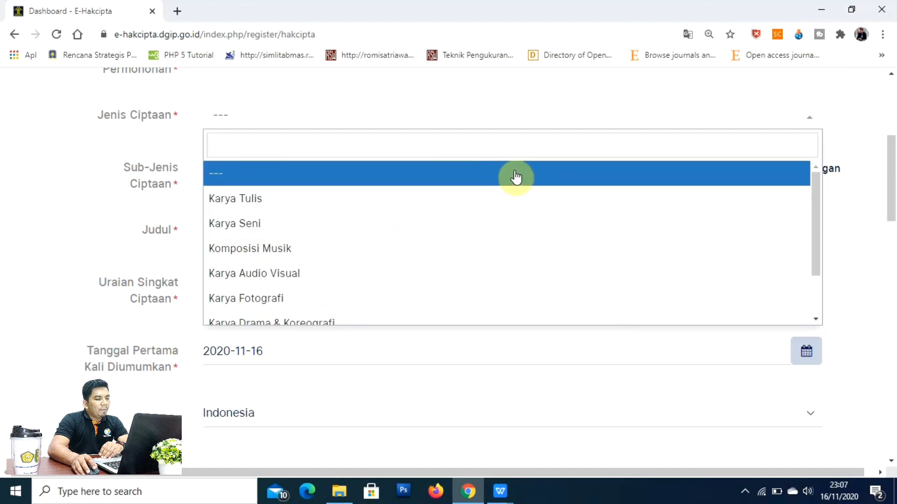
{"action": "left_click", "coordinate": [247, 196]}
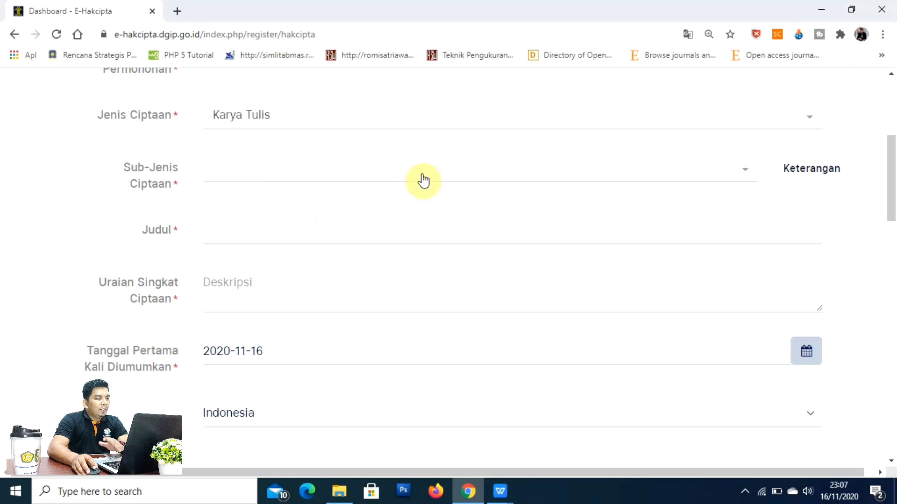
Step: Choose Buku as the Sub-Jenis Ciptaan
{"action": "scroll", "coordinate": [424, 179], "scroll_direction": "up", "scroll_amount": 1}
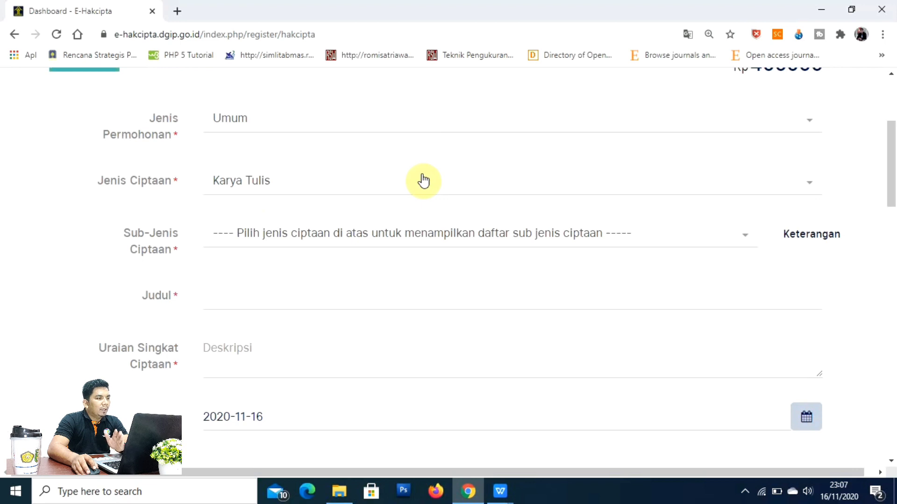
{"action": "scroll", "coordinate": [424, 180], "scroll_direction": "up", "scroll_amount": 1}
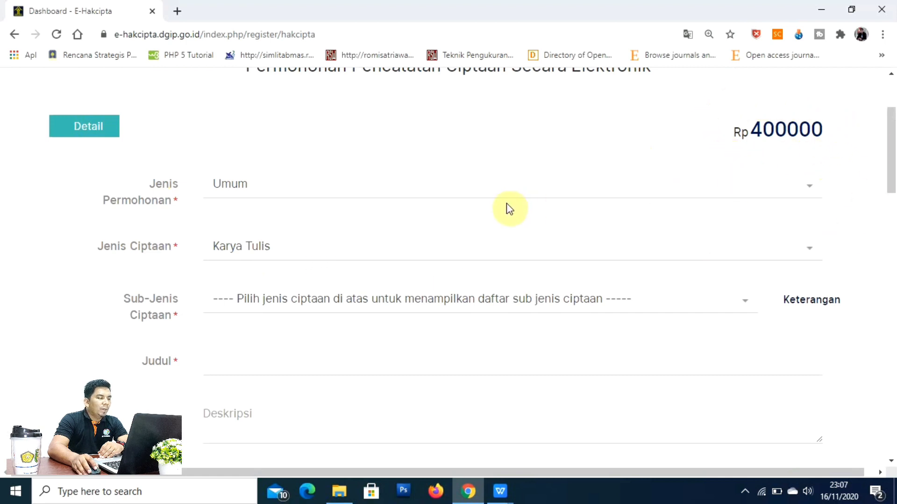
{"action": "scroll", "coordinate": [509, 209], "scroll_direction": "down", "scroll_amount": 1}
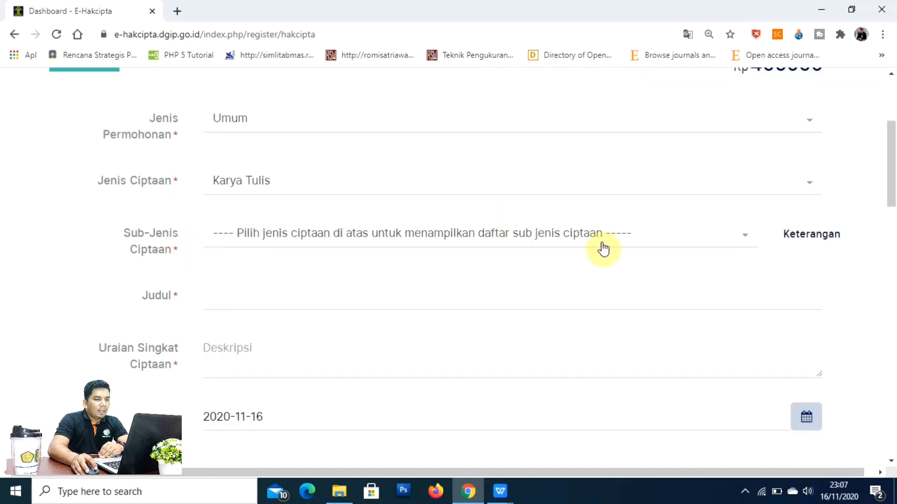
{"action": "left_click", "coordinate": [744, 244]}
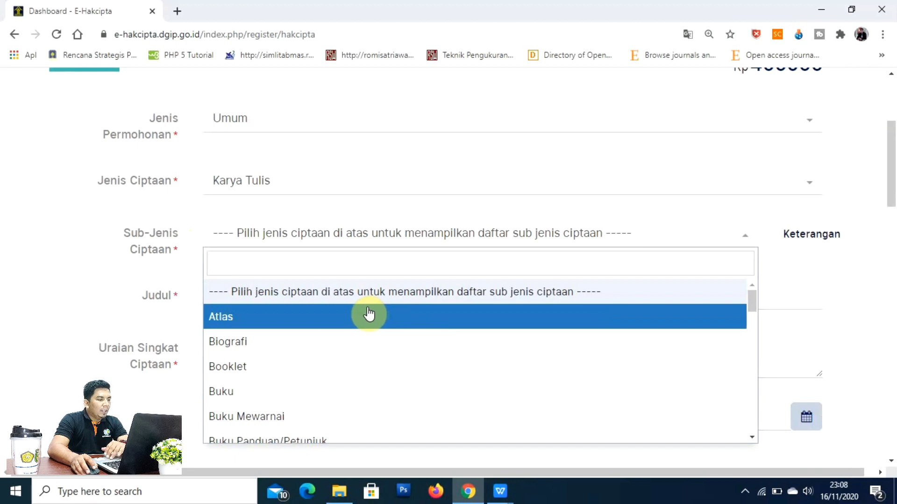
{"action": "left_click", "coordinate": [282, 397]}
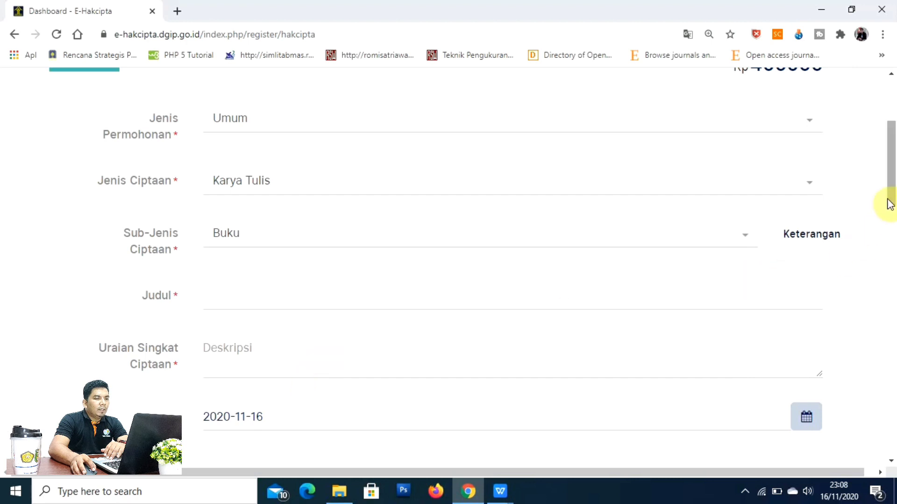
{"action": "scroll", "coordinate": [888, 205], "scroll_direction": "down", "scroll_amount": 2}
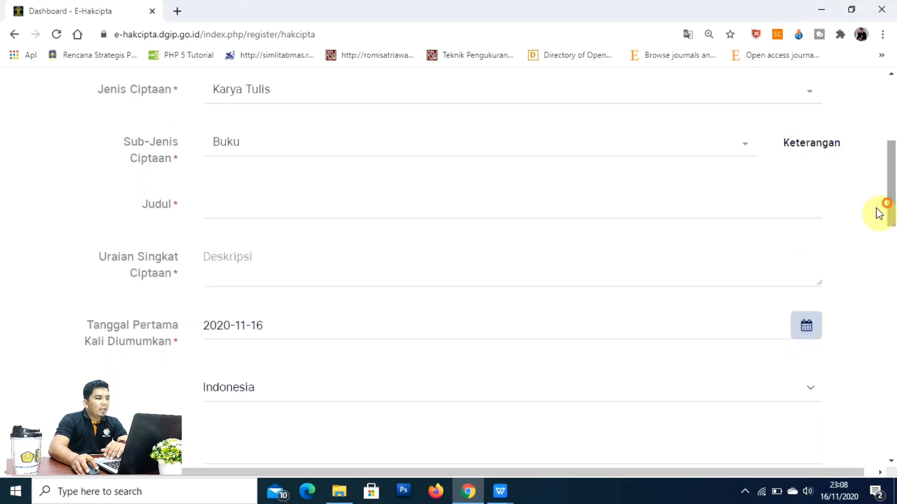
{"action": "left_click", "coordinate": [298, 209]}
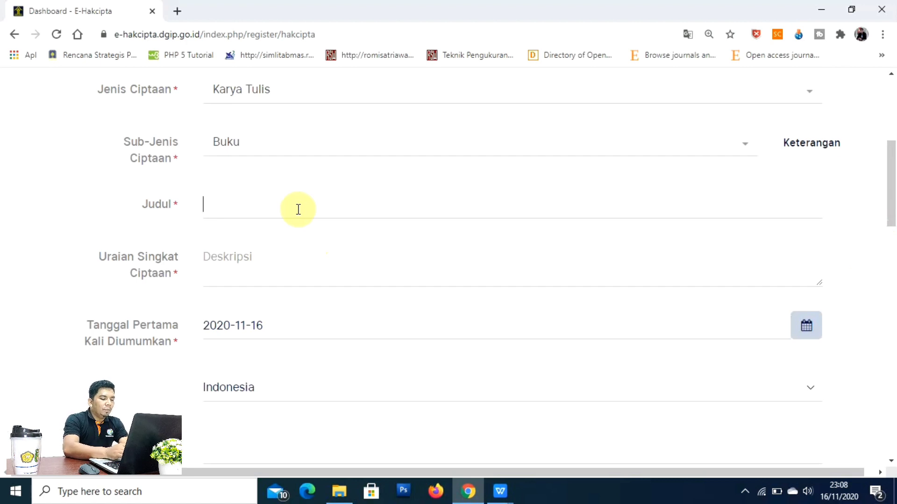
Step: Enter the Judul 'Buku Pembelajaran Pemrograman Website', correcting the typos
{"action": "type", "text": "Bu"}
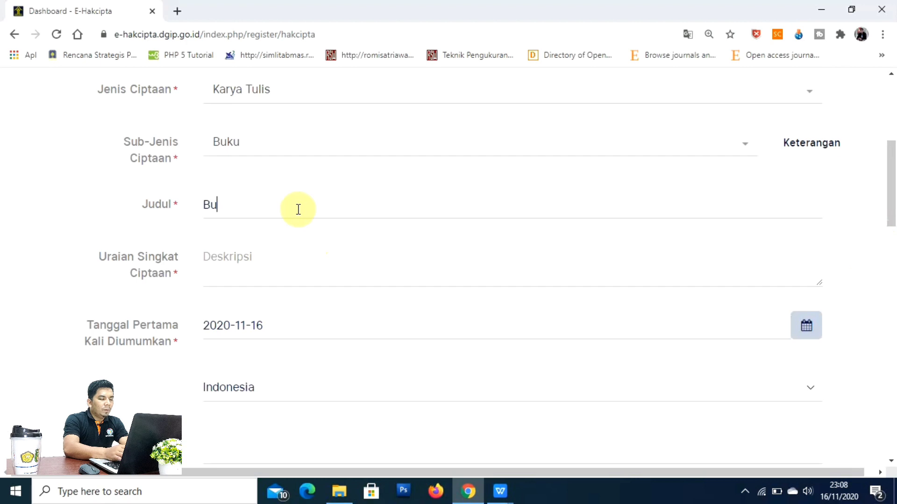
{"action": "type", "text": "ku P"}
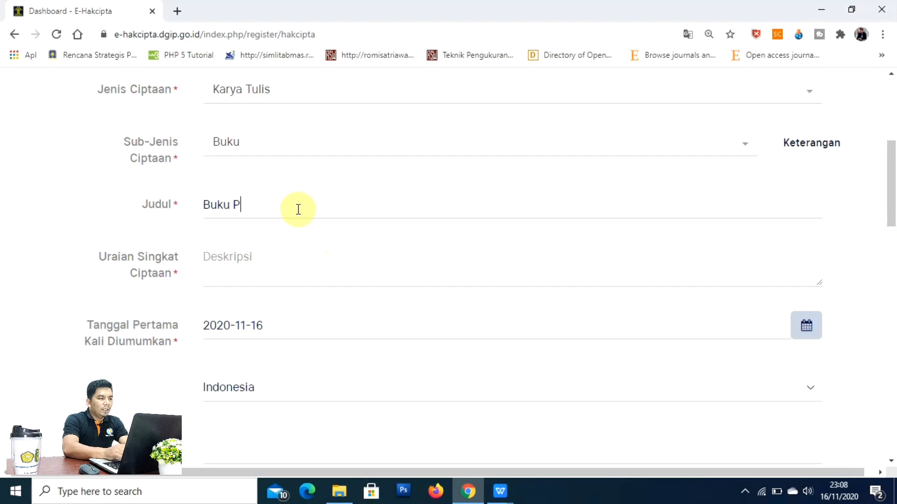
{"action": "type", "text": "embeleja"}
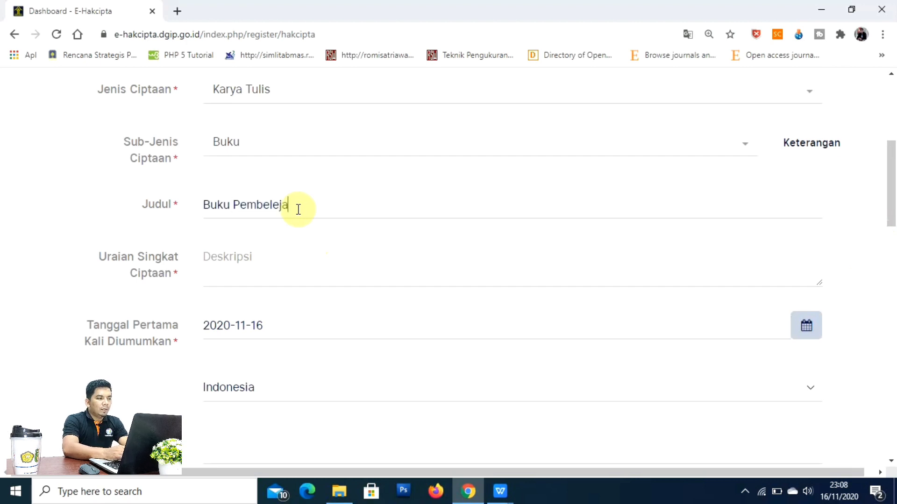
{"action": "type", "text": "ran Pemri"}
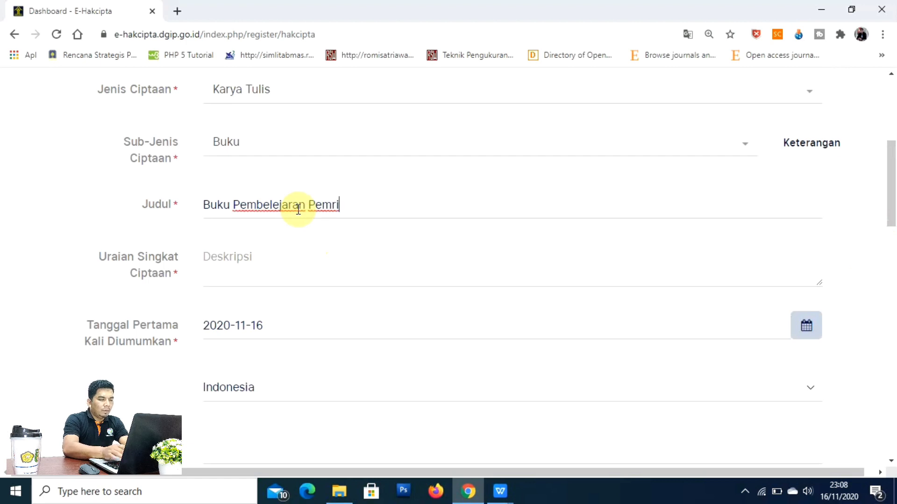
{"action": "key", "text": "BackSpace"}
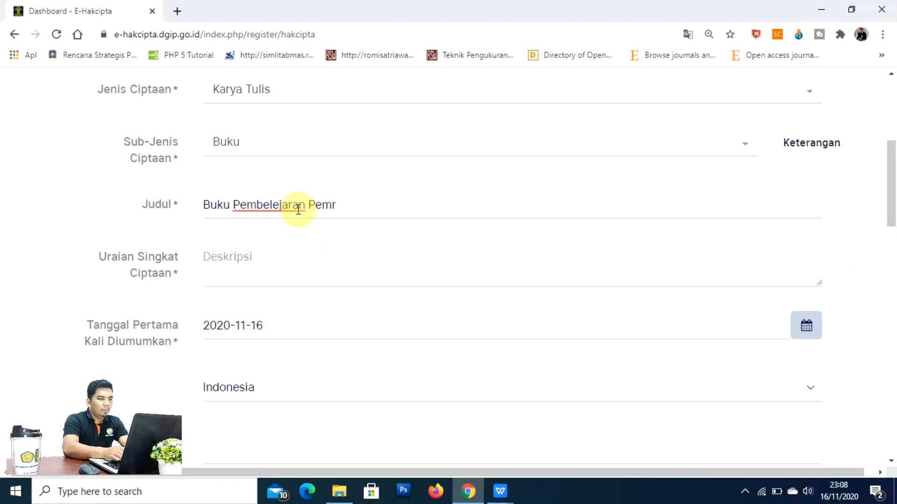
{"action": "type", "text": "or"}
{"action": "type", "text": "graman We"}
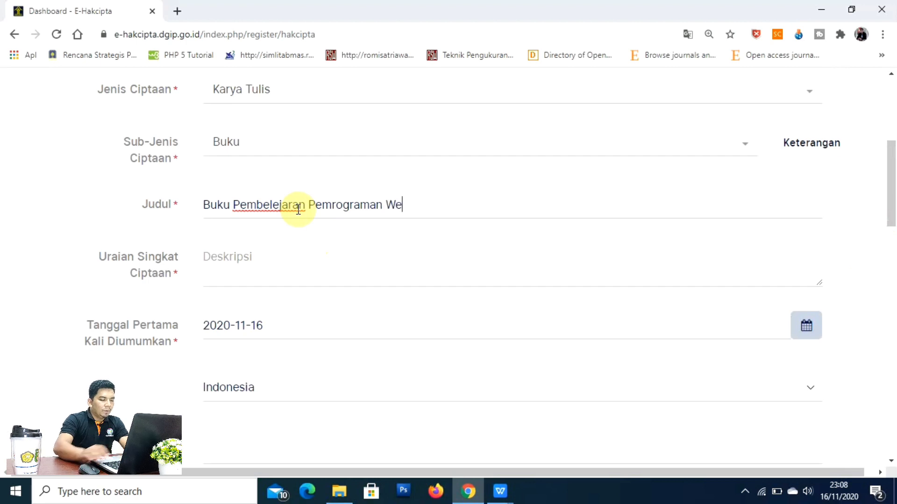
{"action": "type", "text": "bsite"}
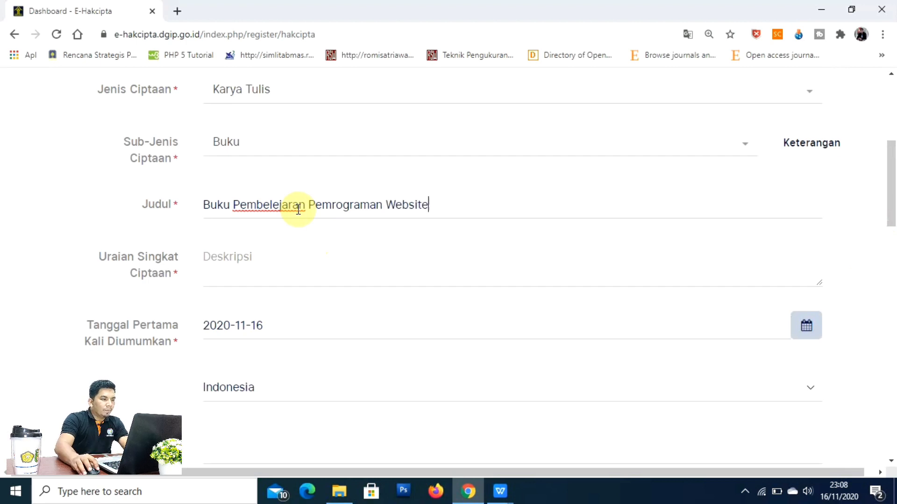
{"action": "left_click", "coordinate": [279, 205]}
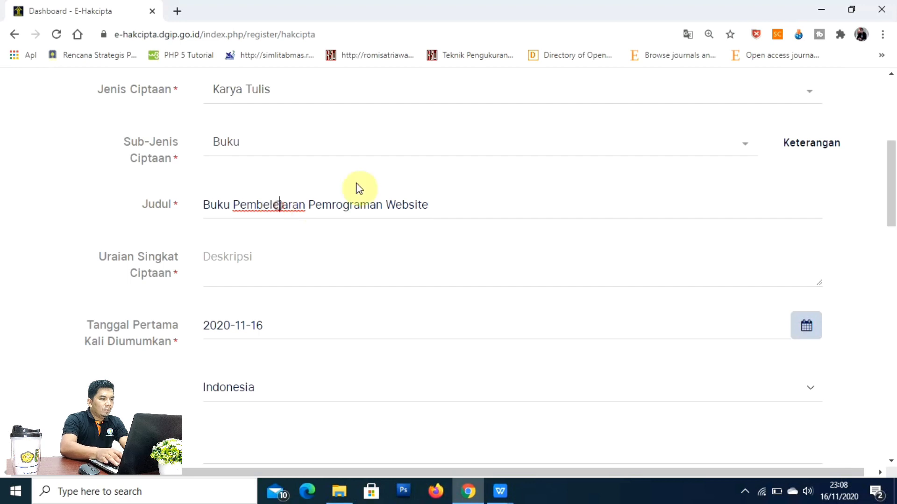
{"action": "key", "text": "BackSpace"}
{"action": "type", "text": "a"}
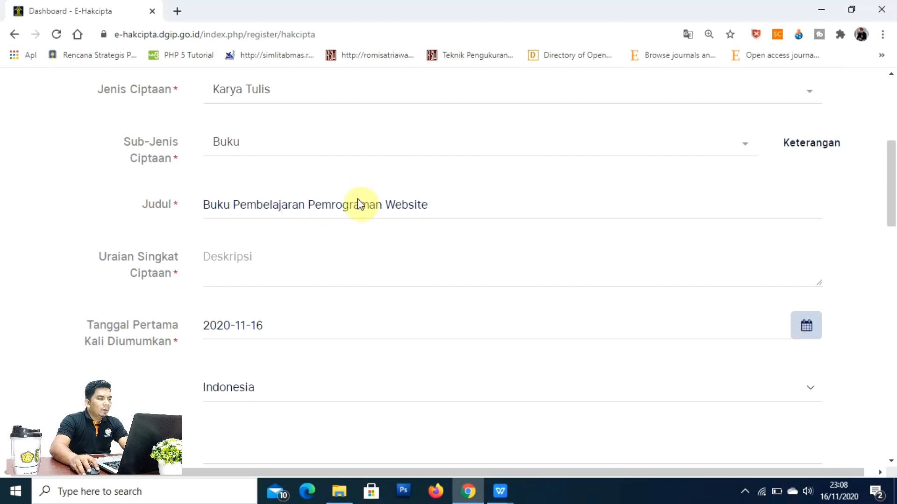
{"action": "left_click", "coordinate": [293, 266]}
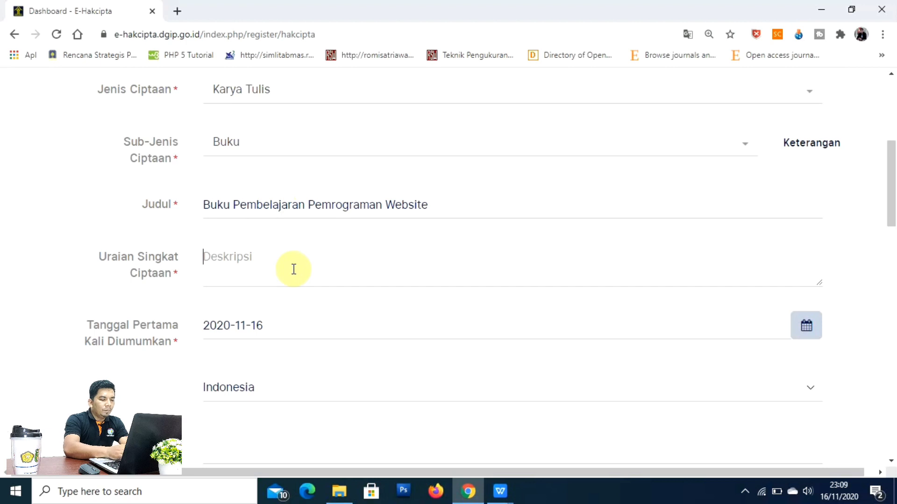
Step: Type 'Buku tentang pembelajaran dalam pembuatan website' as the Uraian Singkat Ciptaan, fixing typos
{"action": "type", "text": "Buku "}
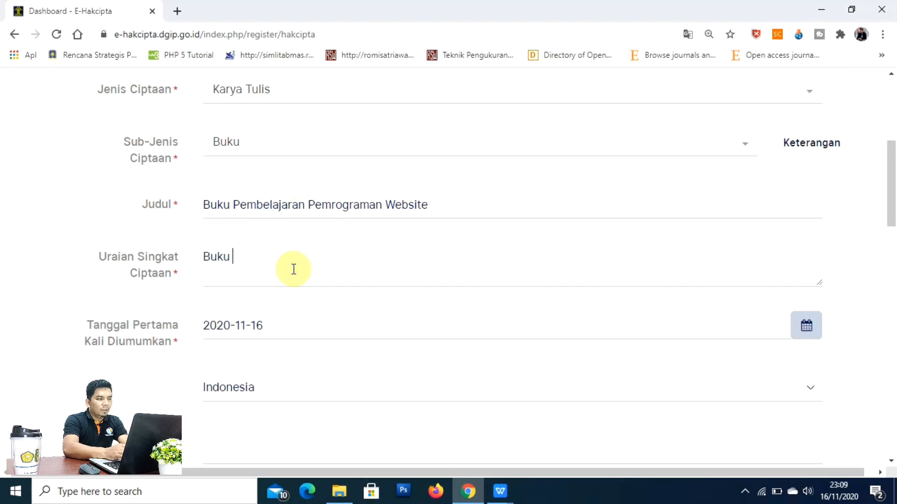
{"action": "type", "text": "tet"}
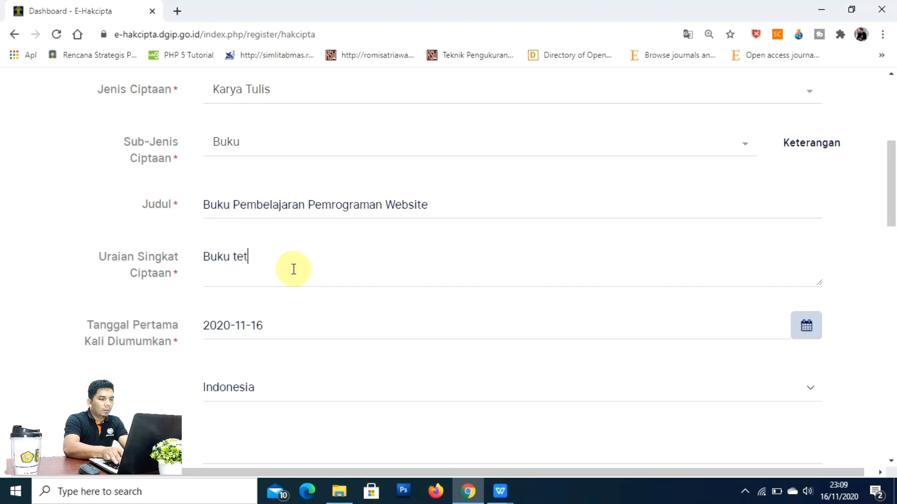
{"action": "type", "text": "entan"}
{"action": "key", "text": "BackSpace"}
{"action": "key", "text": "BackSpace"}
{"action": "key", "text": "BackSpace"}
{"action": "type", "text": "ntang"}
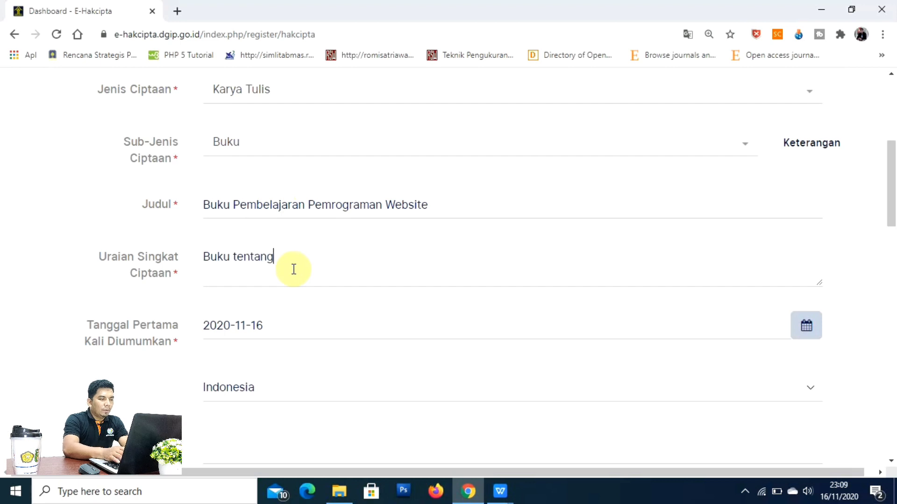
{"action": "type", "text": " pem"}
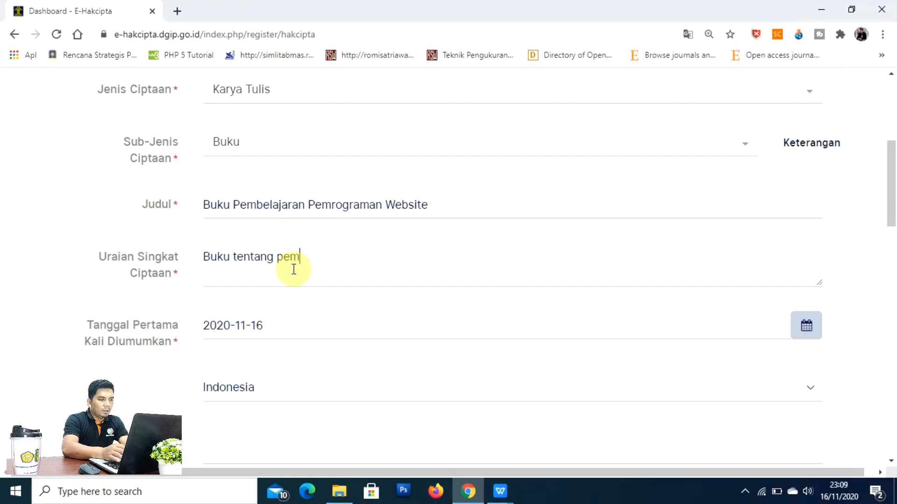
{"action": "type", "text": "beljara"}
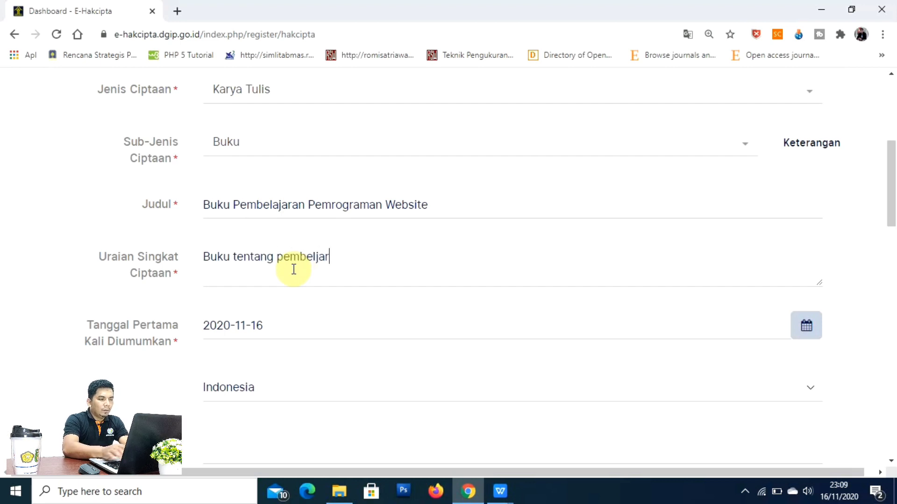
{"action": "key", "text": "BackSpace"}
{"action": "key", "text": "BackSpace"}
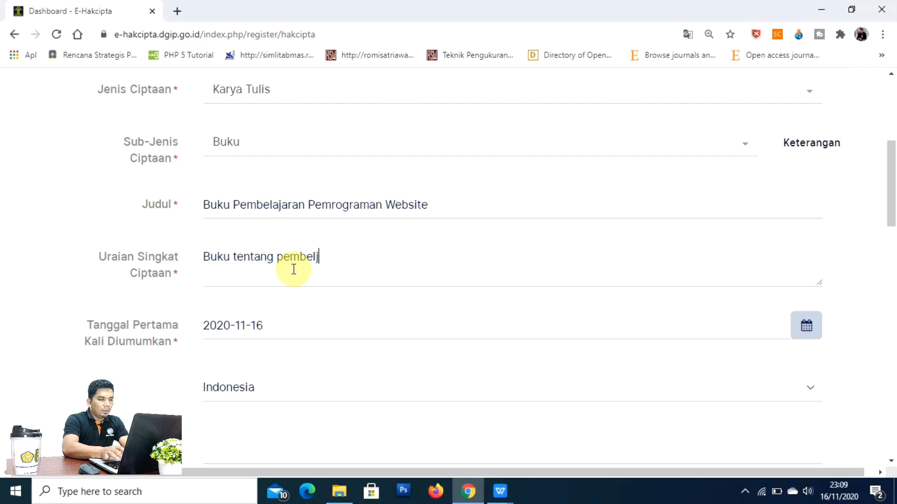
{"action": "type", "text": "ajara"}
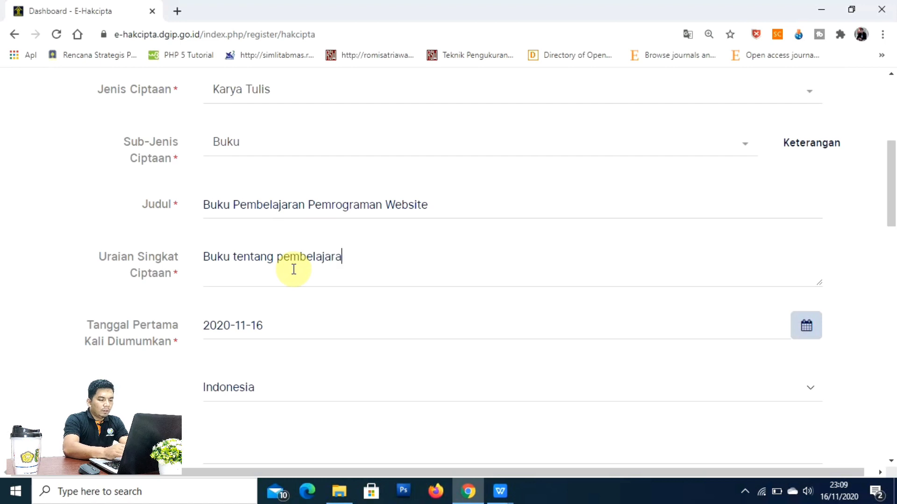
{"action": "type", "text": "n dalam"}
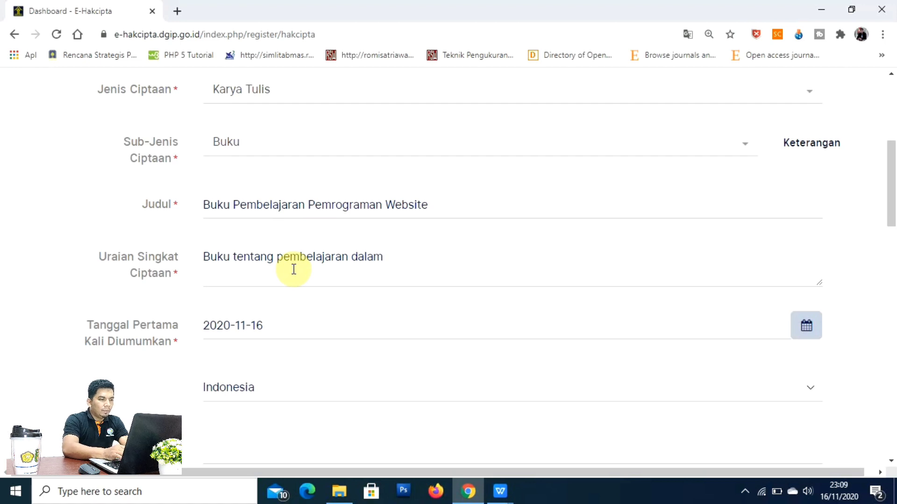
{"action": "type", "text": " m"}
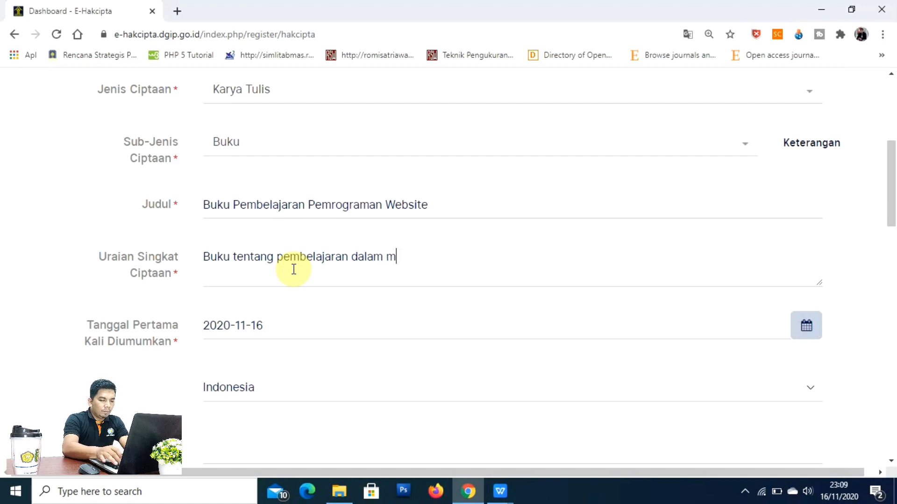
{"action": "key", "text": "BackSpace"}
{"action": "type", "text": "pembuatan"}
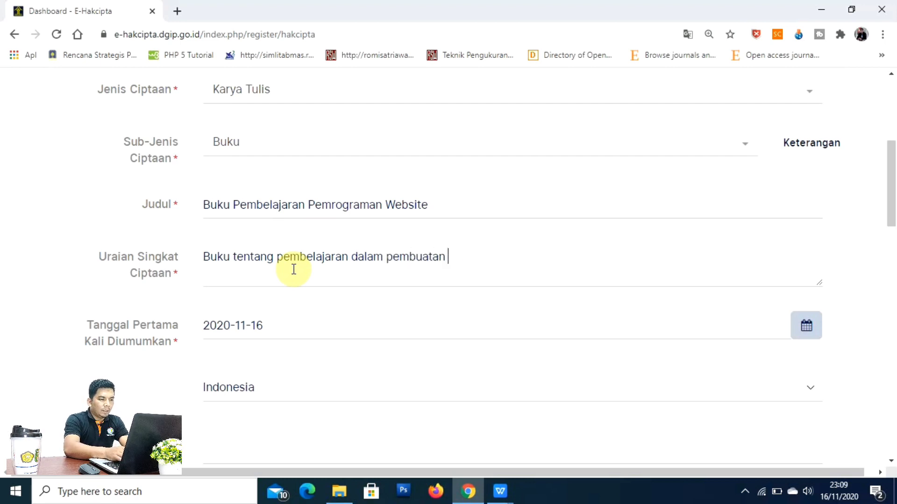
{"action": "type", "text": " website"}
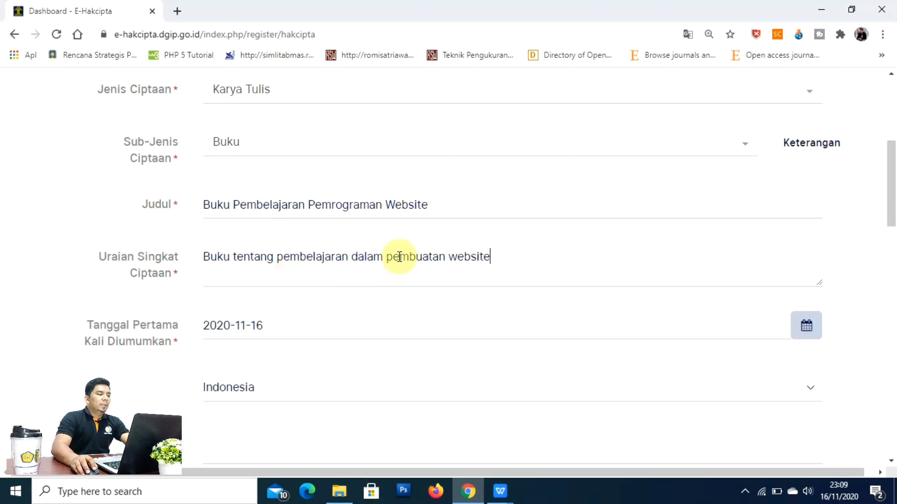
{"action": "scroll", "coordinate": [430, 247], "scroll_direction": "down", "scroll_amount": 1}
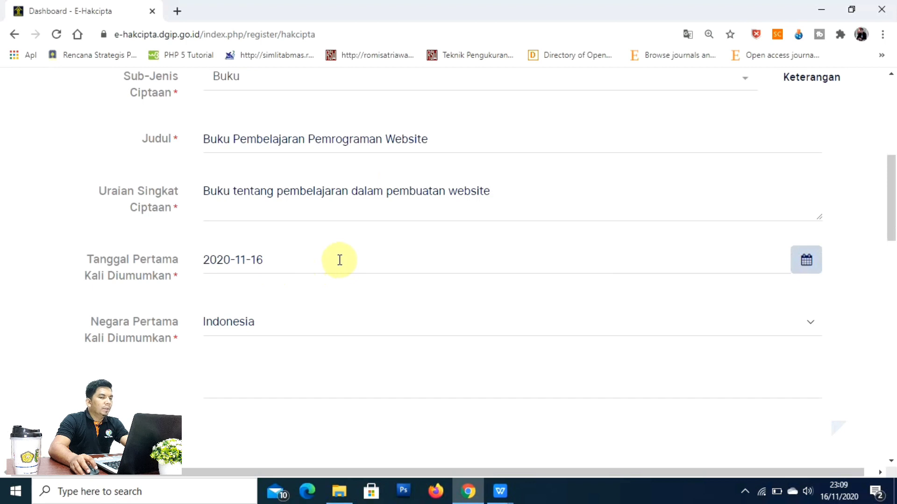
Step: Pick 5 October 2020 in the date picker for Tanggal Pertama Kali Diumumkan
{"action": "left_click", "coordinate": [806, 263]}
{"action": "left_click", "coordinate": [221, 300]}
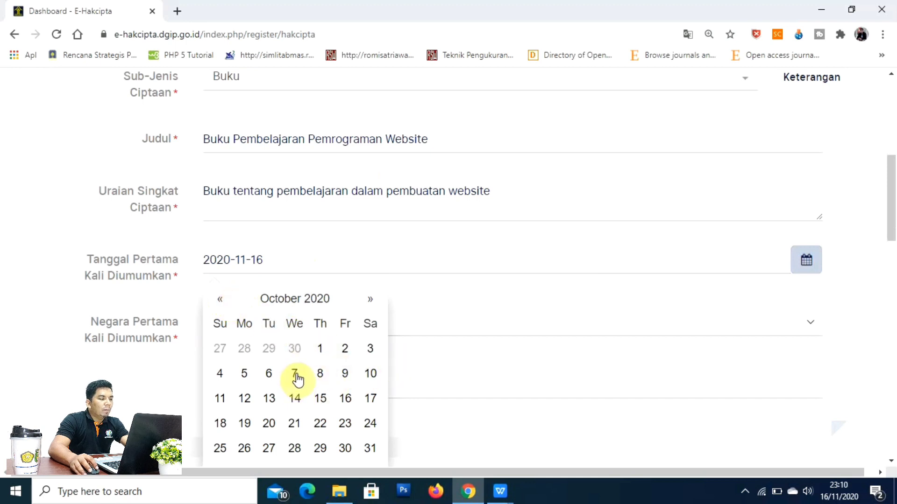
{"action": "left_click", "coordinate": [244, 375]}
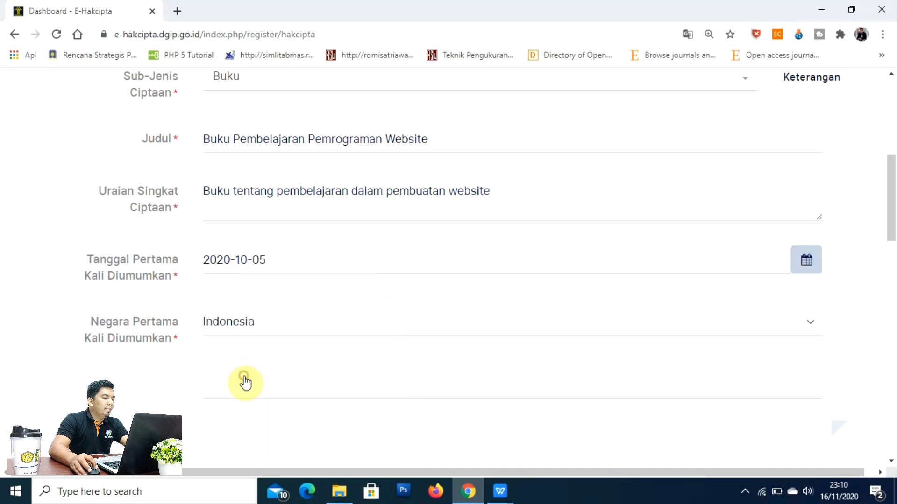
{"action": "scroll", "coordinate": [427, 275], "scroll_direction": "down", "scroll_amount": 1}
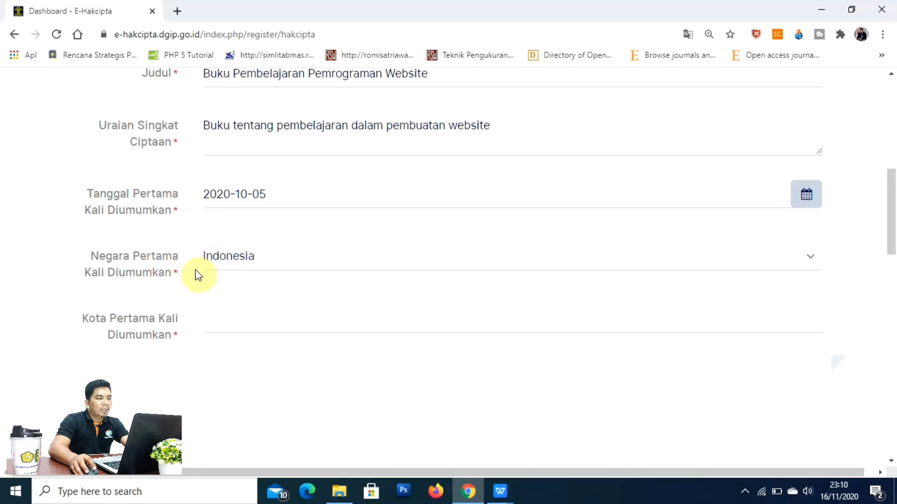
{"action": "scroll", "coordinate": [374, 275], "scroll_direction": "down", "scroll_amount": 2}
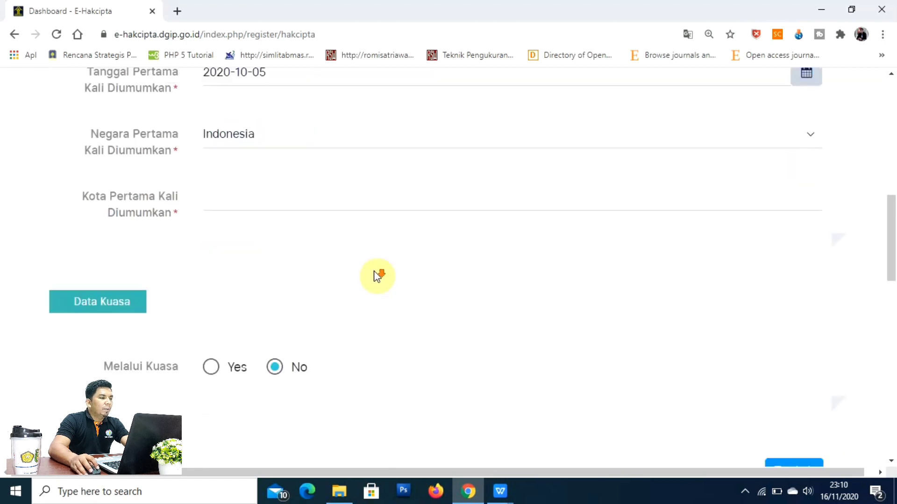
Step: Enter Pekanbaru as the city of first publication, then scroll down to Data Pencipta
{"action": "left_click", "coordinate": [226, 190]}
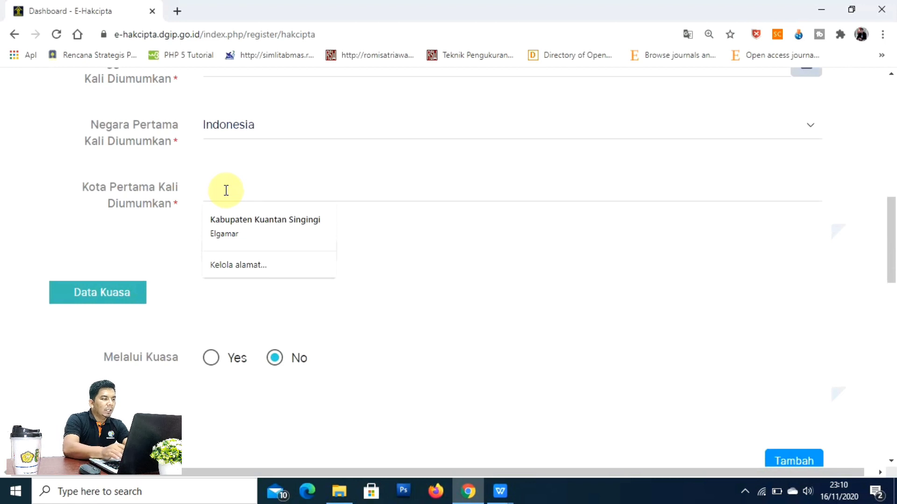
{"action": "type", "text": "Pek"}
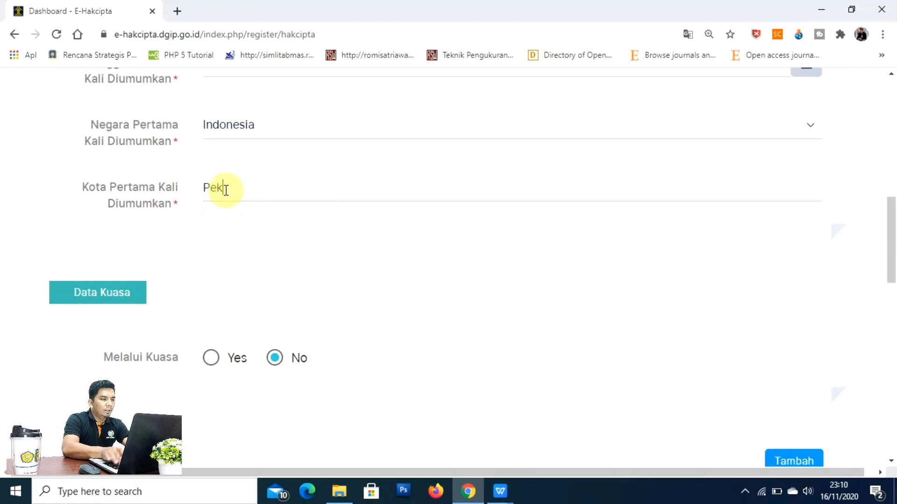
{"action": "type", "text": "anbaru"}
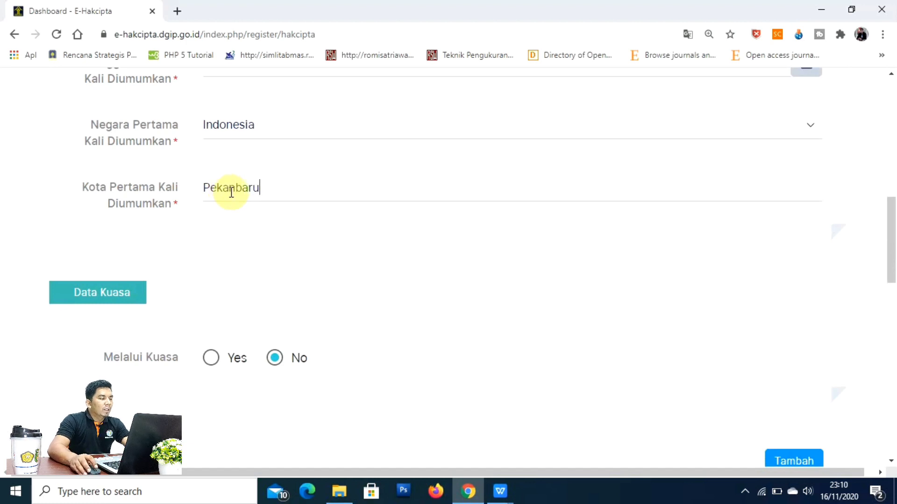
{"action": "scroll", "coordinate": [236, 201], "scroll_direction": "down", "scroll_amount": 3}
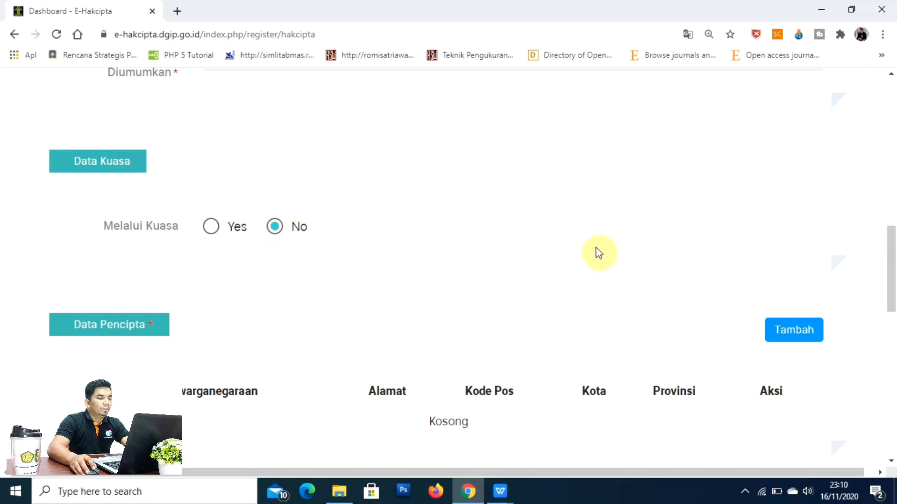
{"action": "scroll", "coordinate": [602, 253], "scroll_direction": "down", "scroll_amount": 2}
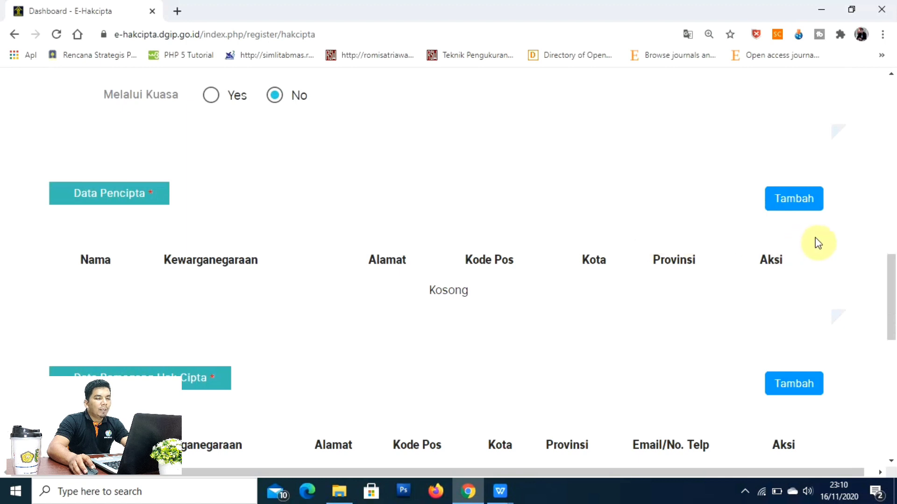
Step: Add a creator and autofill their name, Indonesian citizenship, address, city and postal code from saved entries
{"action": "left_click", "coordinate": [797, 200]}
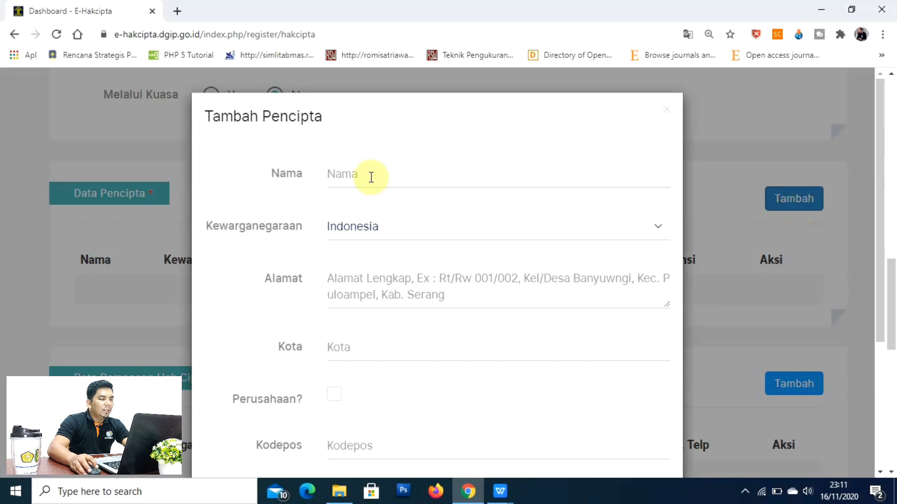
{"action": "left_click", "coordinate": [370, 176]}
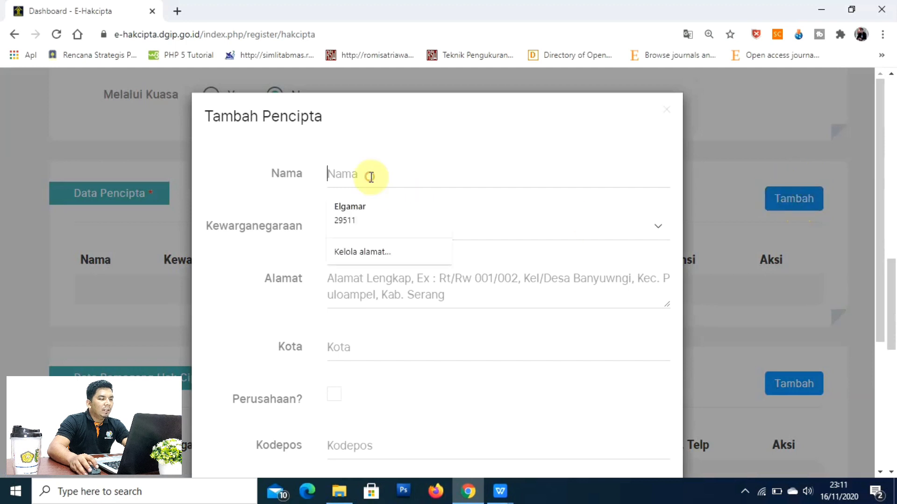
{"action": "left_click", "coordinate": [367, 206]}
{"action": "scroll", "coordinate": [463, 185], "scroll_direction": "down", "scroll_amount": 1}
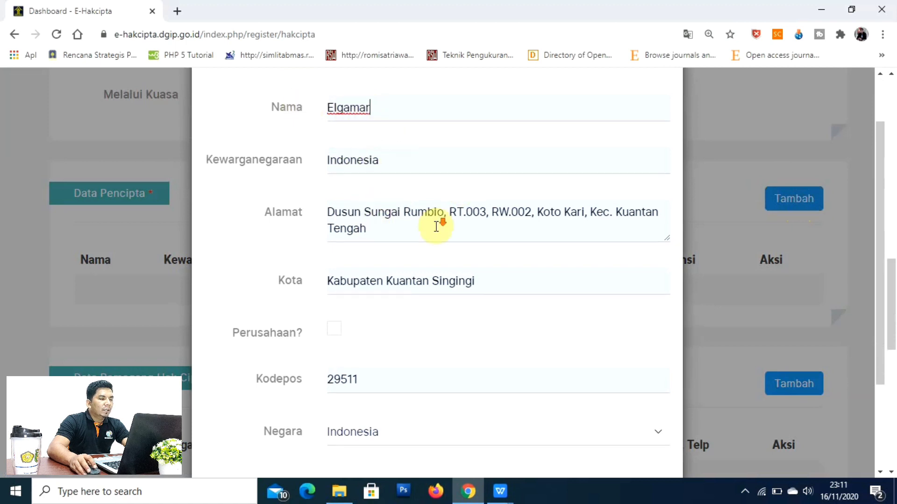
{"action": "scroll", "coordinate": [434, 226], "scroll_direction": "down", "scroll_amount": 2}
{"action": "scroll", "coordinate": [498, 146], "scroll_direction": "down", "scroll_amount": 1}
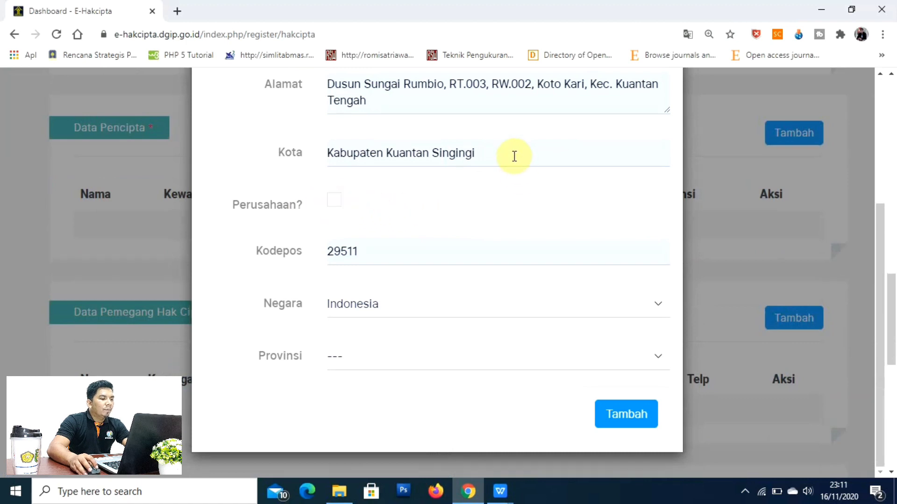
Step: Set the creator's province to RIAU and replace the city with Pekanbaru
{"action": "left_click", "coordinate": [358, 359]}
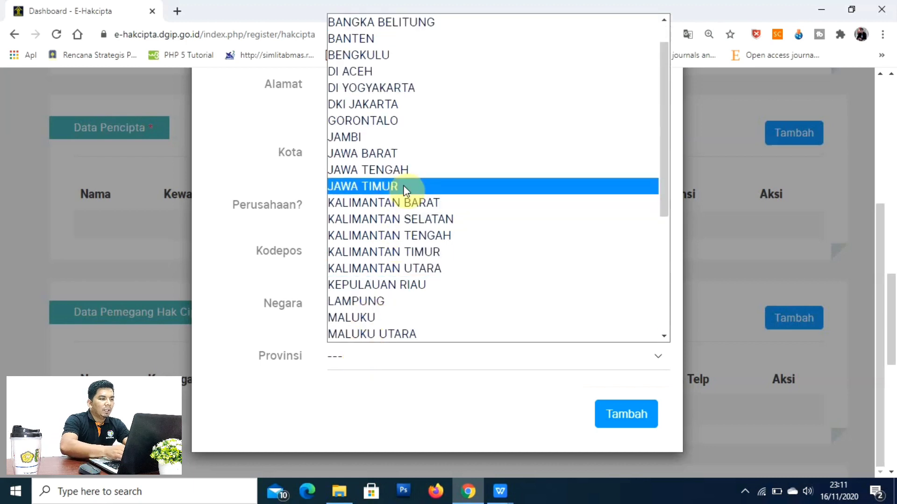
{"action": "key", "text": "r"}
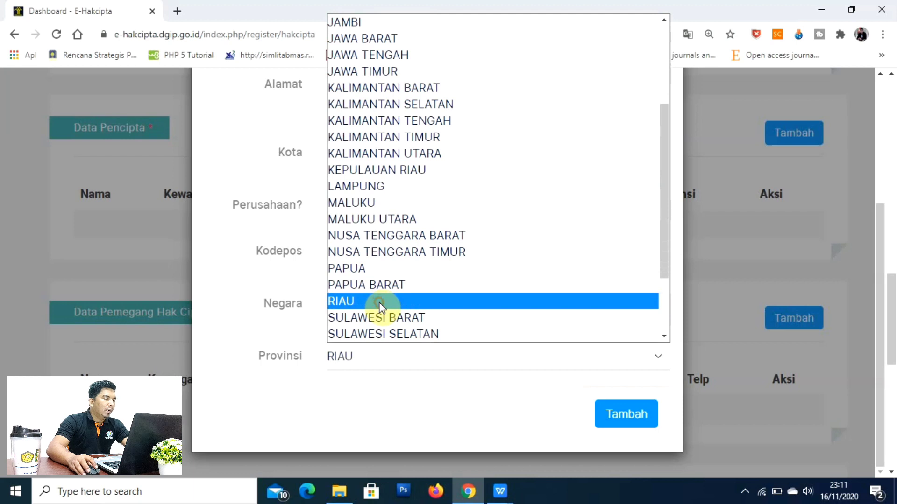
{"action": "left_click", "coordinate": [380, 301]}
{"action": "left_click", "coordinate": [490, 156]}
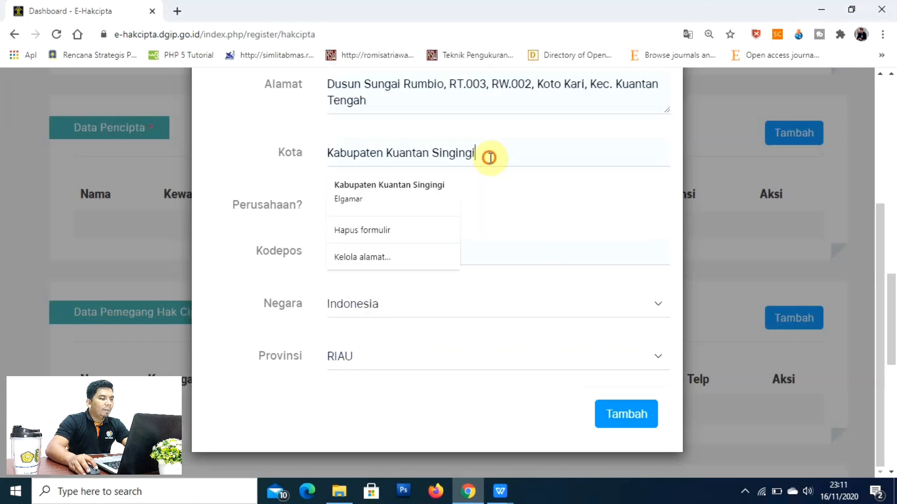
{"action": "left_click_drag", "start_coordinate": [489, 156], "coordinate": [308, 154]}
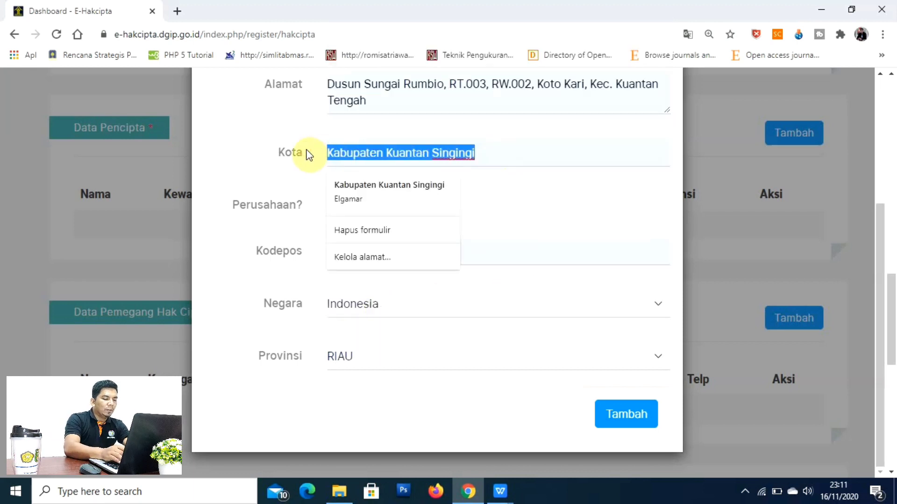
{"action": "type", "text": "Pek"}
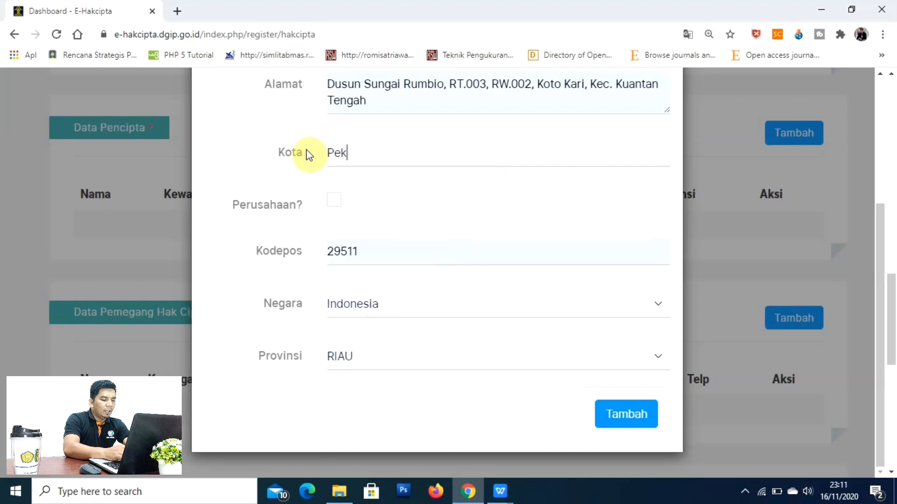
{"action": "type", "text": "anbaru"}
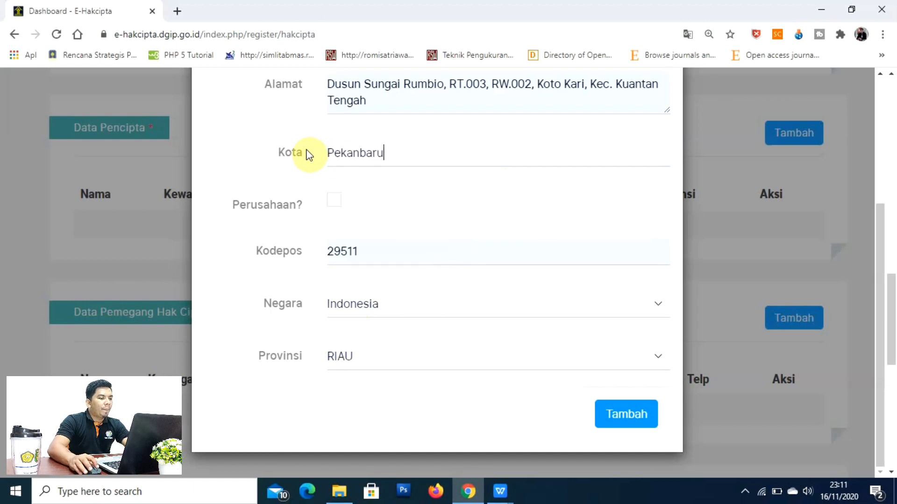
{"action": "left_click", "coordinate": [400, 254]}
{"action": "left_click", "coordinate": [436, 205]}
Step: Save the creator (Indonesia, 29511, Pekanbaru, RIAU) into the Data Pencipta table
{"action": "scroll", "coordinate": [652, 278], "scroll_direction": "up", "scroll_amount": 4}
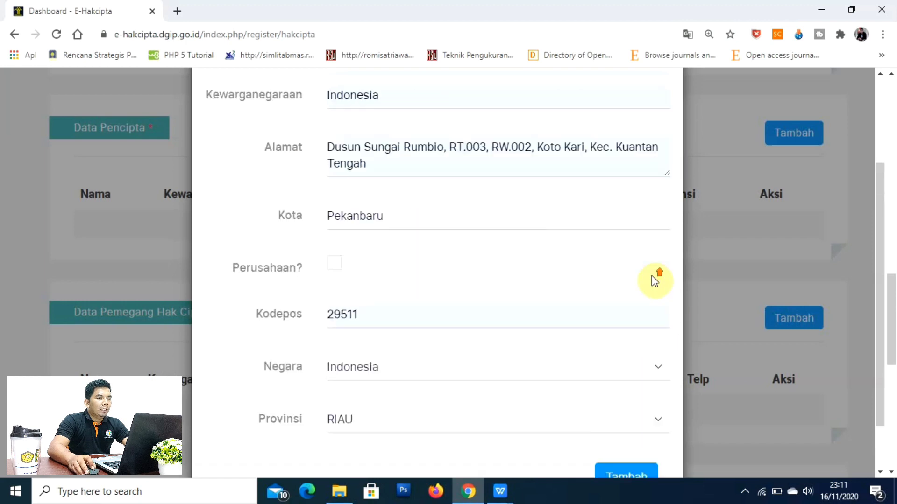
{"action": "scroll", "coordinate": [653, 284], "scroll_direction": "down", "scroll_amount": 4}
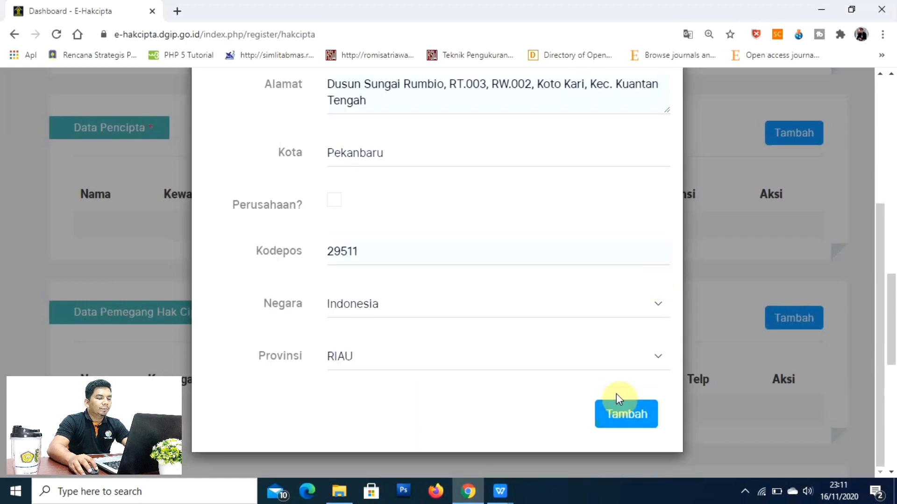
{"action": "left_click", "coordinate": [623, 417]}
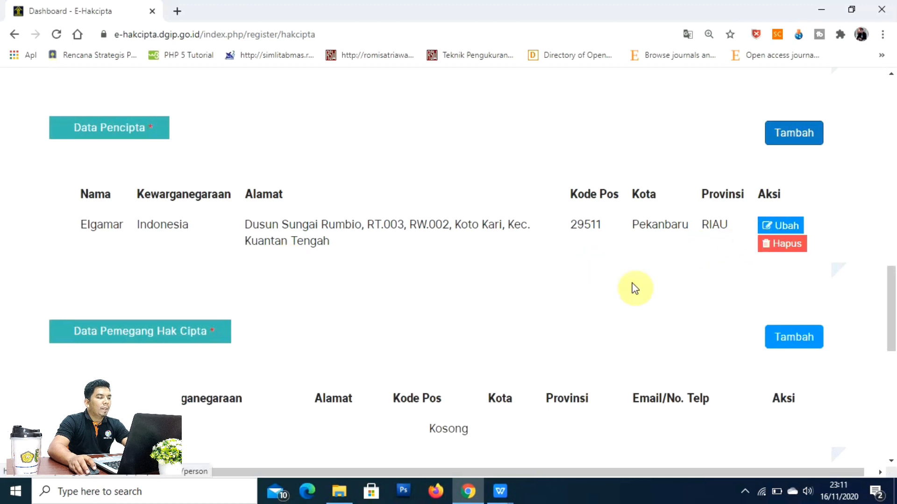
Step: Open the Tambah form under Data Pemegang Hak Cipta, below the creator entry
{"action": "scroll", "coordinate": [560, 313], "scroll_direction": "down", "scroll_amount": 3}
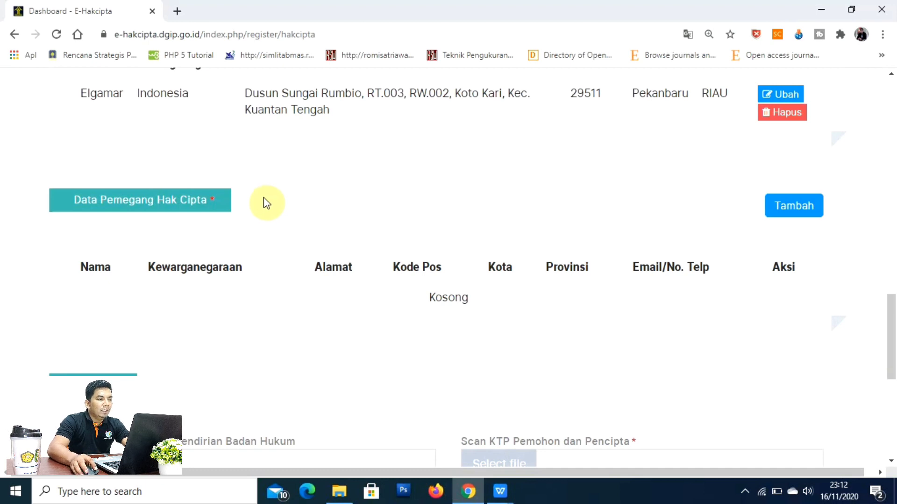
{"action": "left_click", "coordinate": [784, 211]}
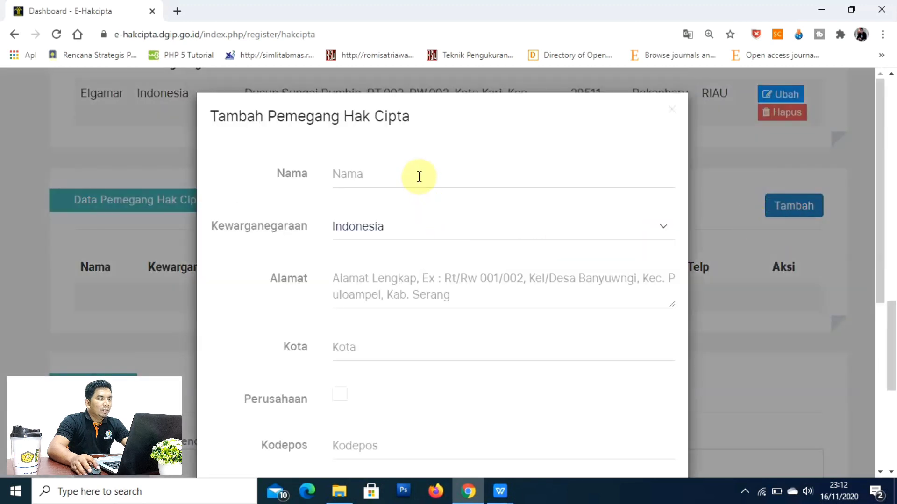
Step: Autofill the copyright holder's name and address and set the province to RIAU
{"action": "left_click", "coordinate": [418, 176]}
{"action": "left_click", "coordinate": [377, 209]}
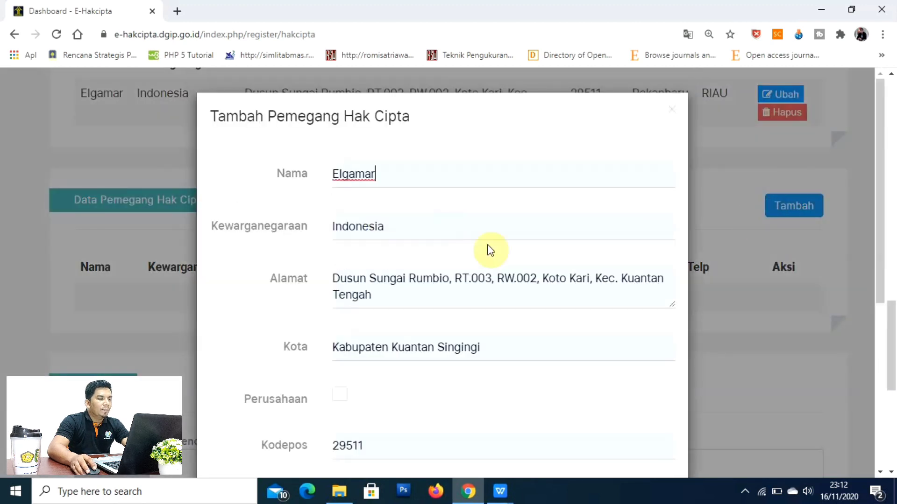
{"action": "scroll", "coordinate": [549, 279], "scroll_direction": "down", "scroll_amount": 5}
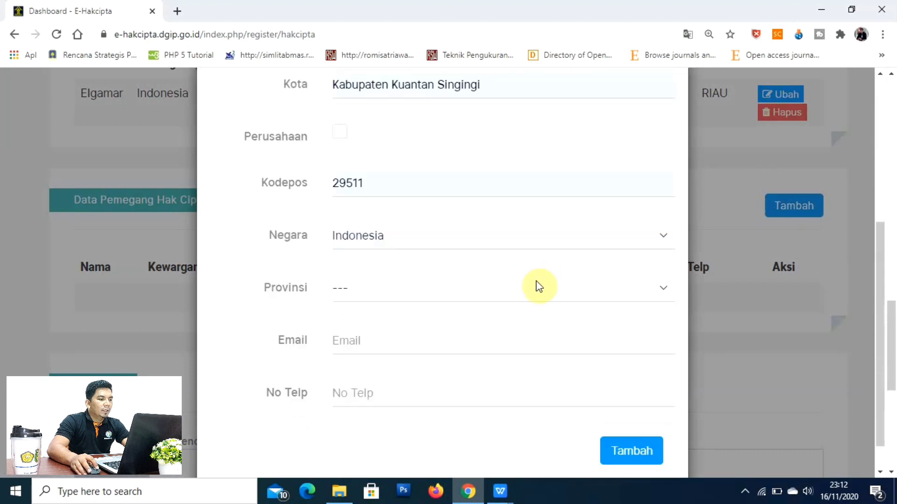
{"action": "left_click", "coordinate": [384, 289]}
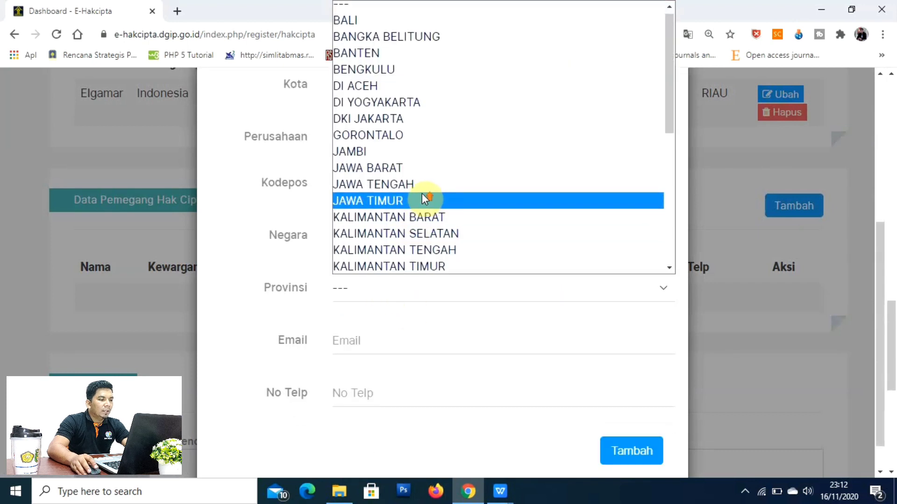
{"action": "scroll", "coordinate": [420, 196], "scroll_direction": "down", "scroll_amount": 6}
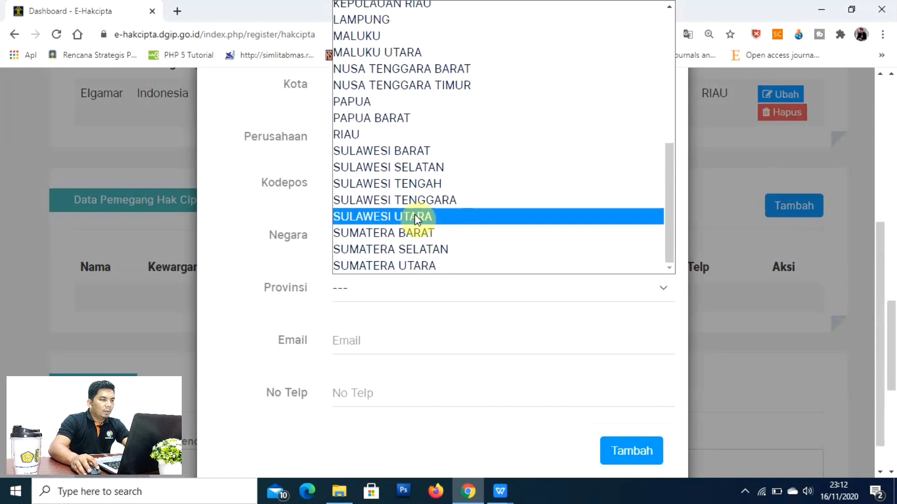
{"action": "left_click", "coordinate": [390, 135]}
{"action": "scroll", "coordinate": [377, 180], "scroll_direction": "up", "scroll_amount": 4}
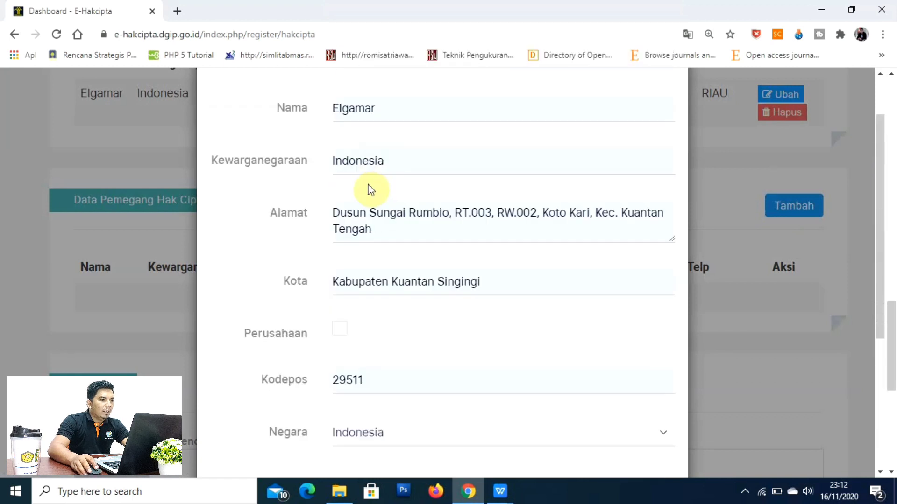
{"action": "scroll", "coordinate": [348, 102], "scroll_direction": "up", "scroll_amount": 1}
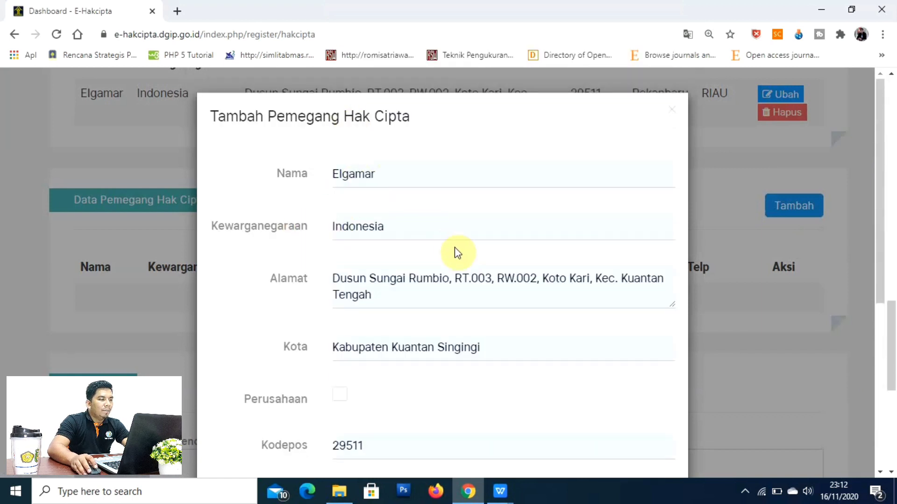
{"action": "scroll", "coordinate": [457, 251], "scroll_direction": "down", "scroll_amount": 1}
{"action": "scroll", "coordinate": [424, 282], "scroll_direction": "down", "scroll_amount": 2}
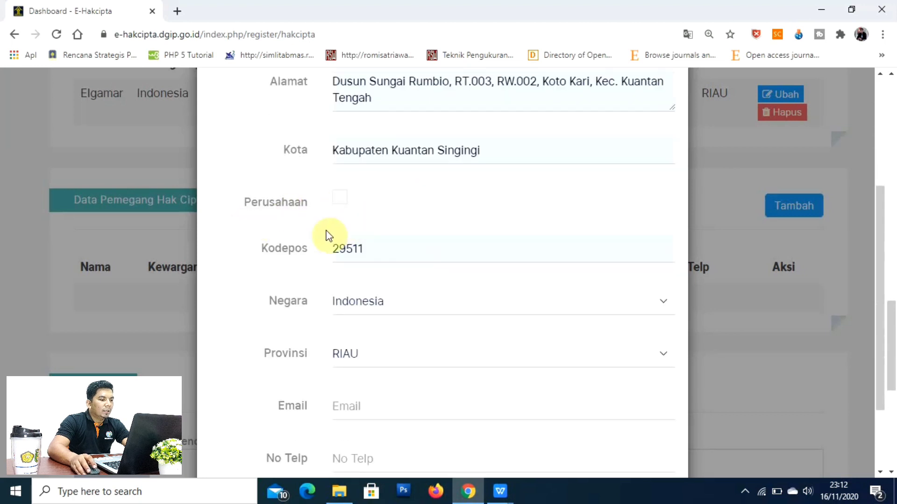
{"action": "scroll", "coordinate": [414, 331], "scroll_direction": "down", "scroll_amount": 2}
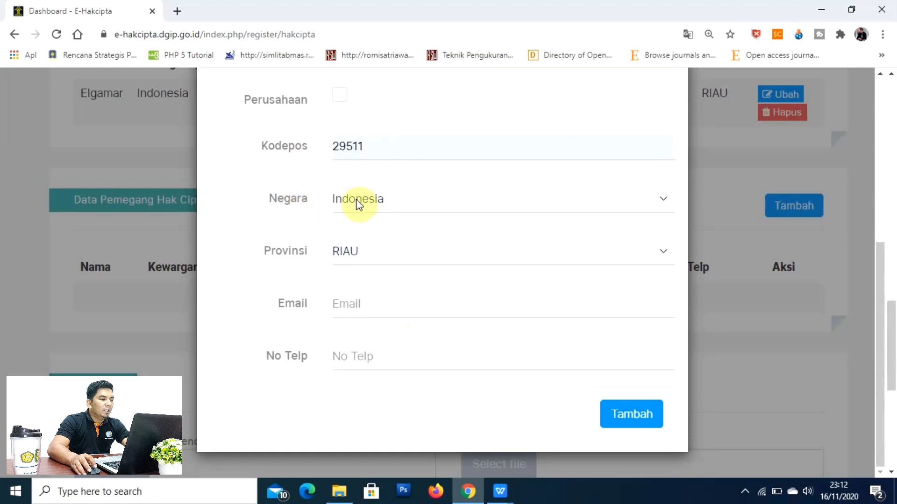
Step: Autofill the holder's e-mail and phone number, then add the holder to the table
{"action": "left_click", "coordinate": [378, 314]}
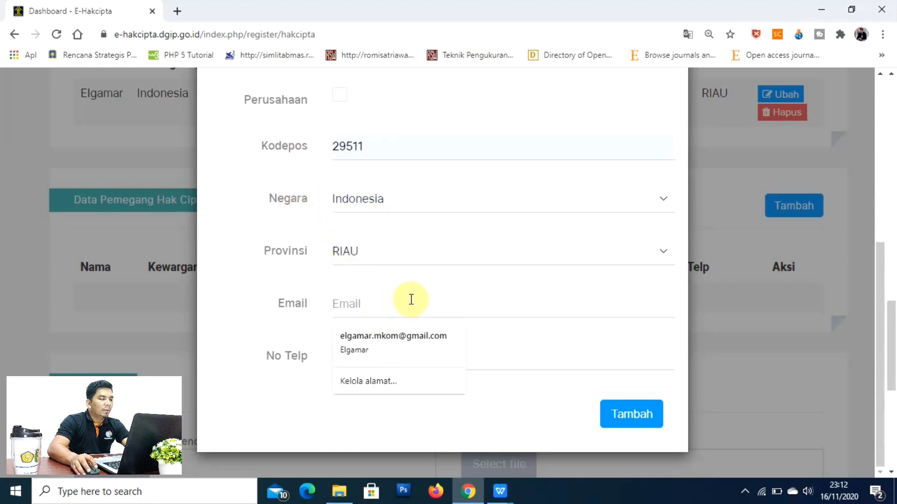
{"action": "left_click", "coordinate": [406, 340]}
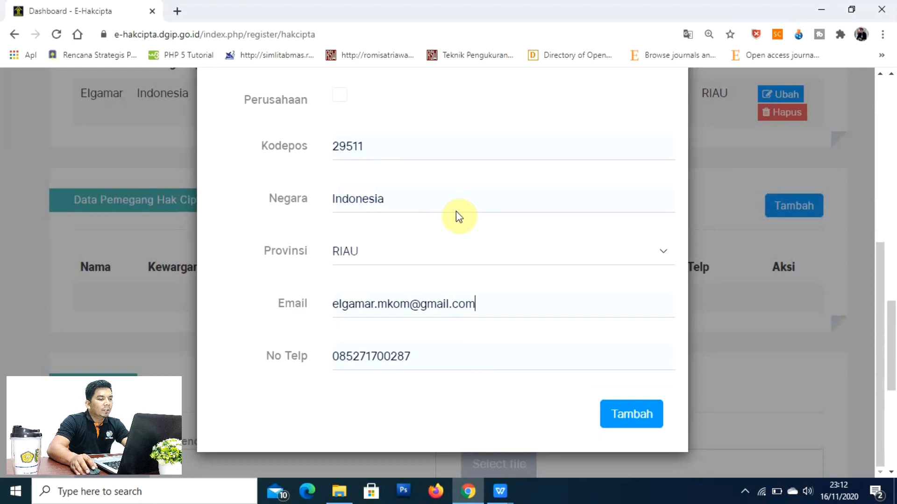
{"action": "scroll", "coordinate": [456, 219], "scroll_direction": "up", "scroll_amount": 5}
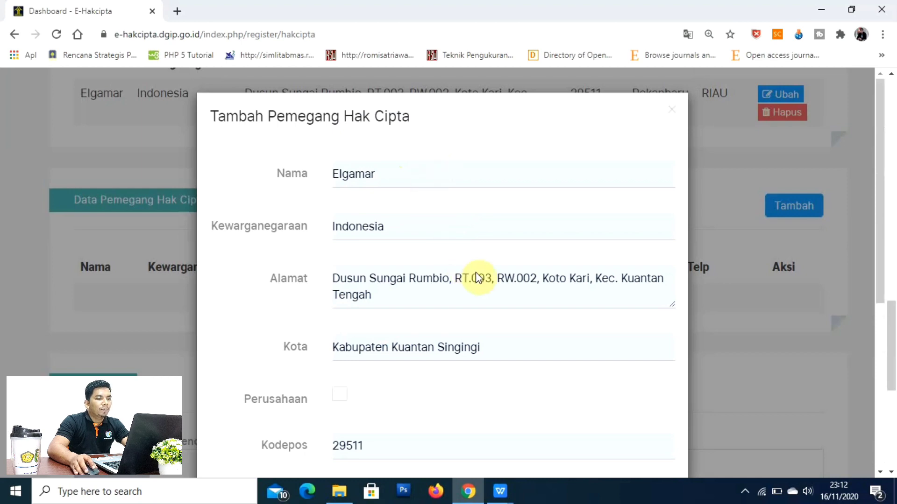
{"action": "scroll", "coordinate": [659, 293], "scroll_direction": "down", "scroll_amount": 6}
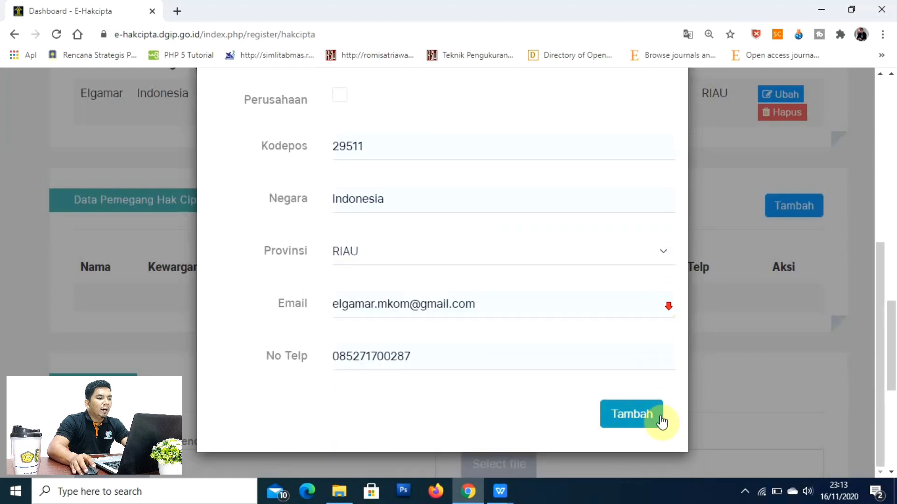
{"action": "left_click", "coordinate": [660, 420]}
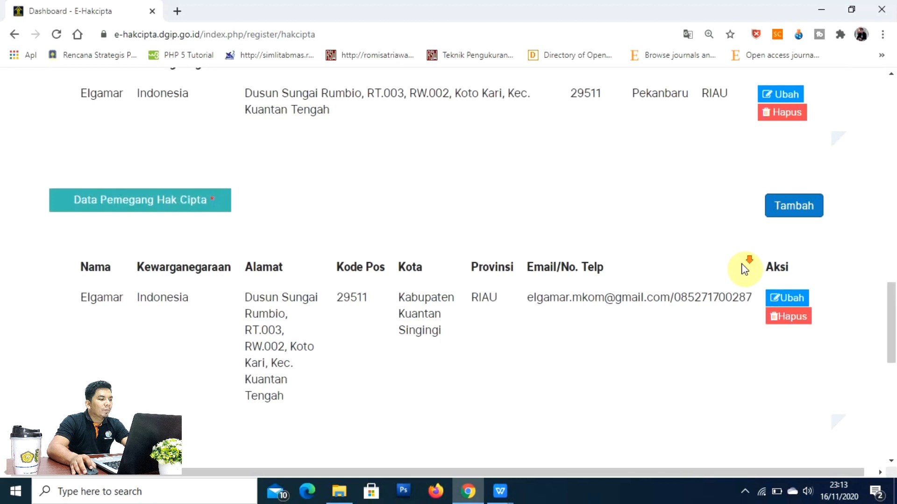
Step: Show the Syarat Lampiran table of allowed file types and sizes for the Contoh Ciptaan upload
{"action": "scroll", "coordinate": [745, 269], "scroll_direction": "down", "scroll_amount": 5}
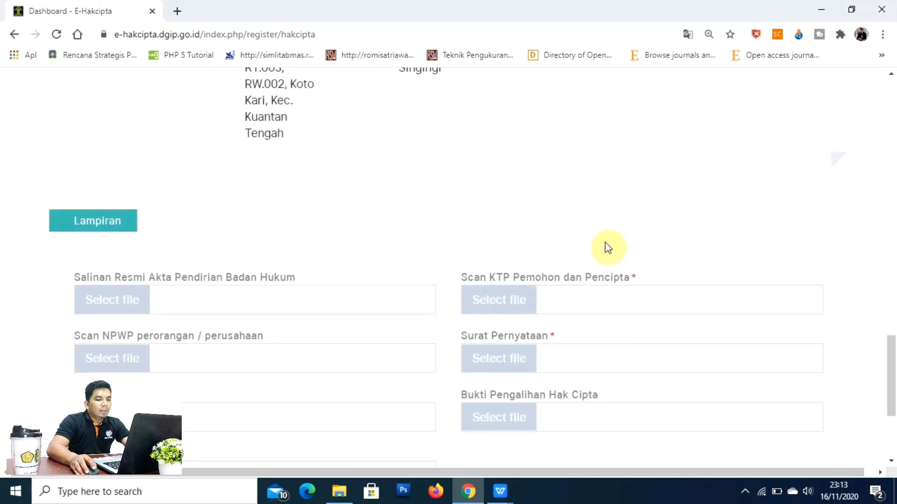
{"action": "scroll", "coordinate": [612, 211], "scroll_direction": "down", "scroll_amount": 3}
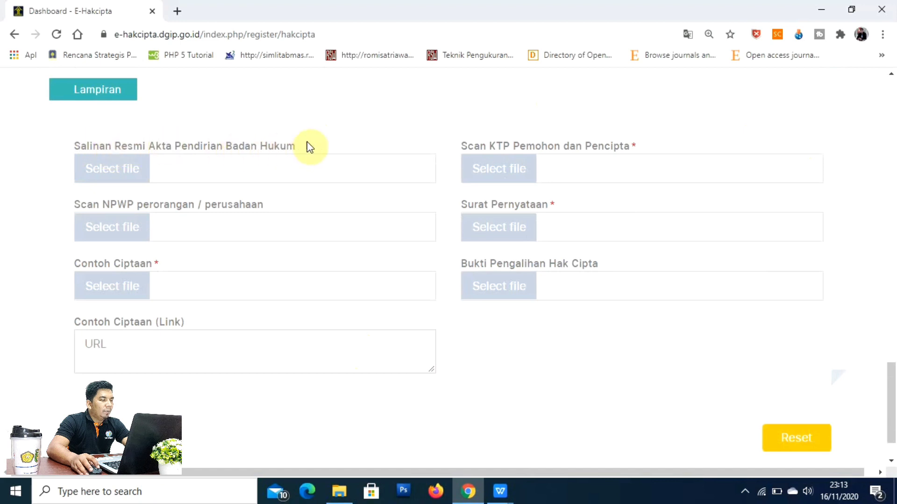
{"action": "mouse_move", "coordinate": [108, 184]}
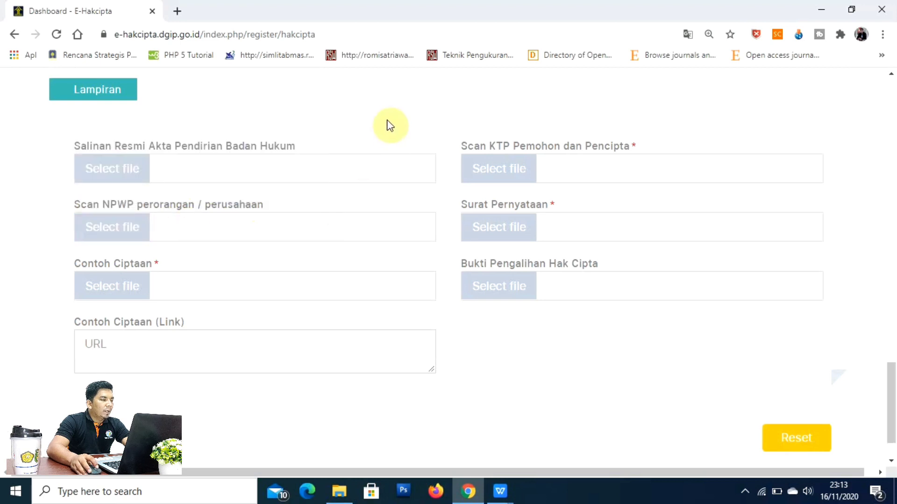
{"action": "mouse_move", "coordinate": [128, 285]}
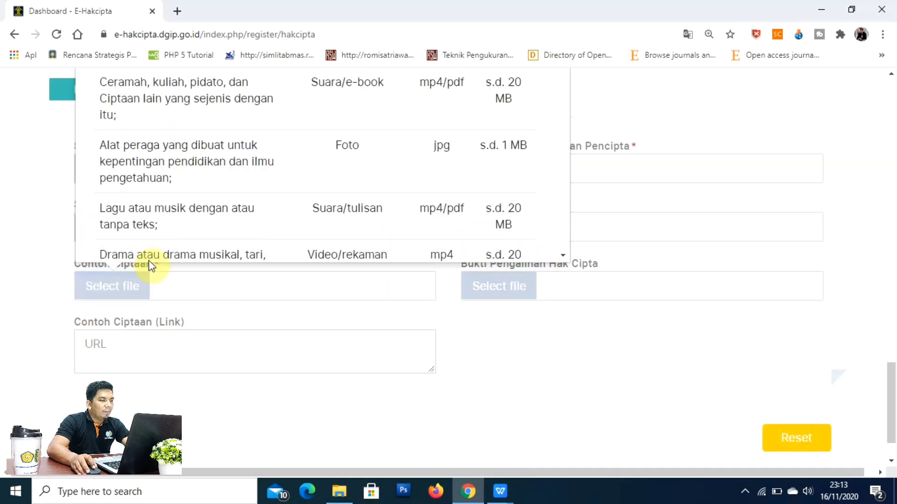
{"action": "scroll", "coordinate": [466, 178], "scroll_direction": "up", "scroll_amount": 4}
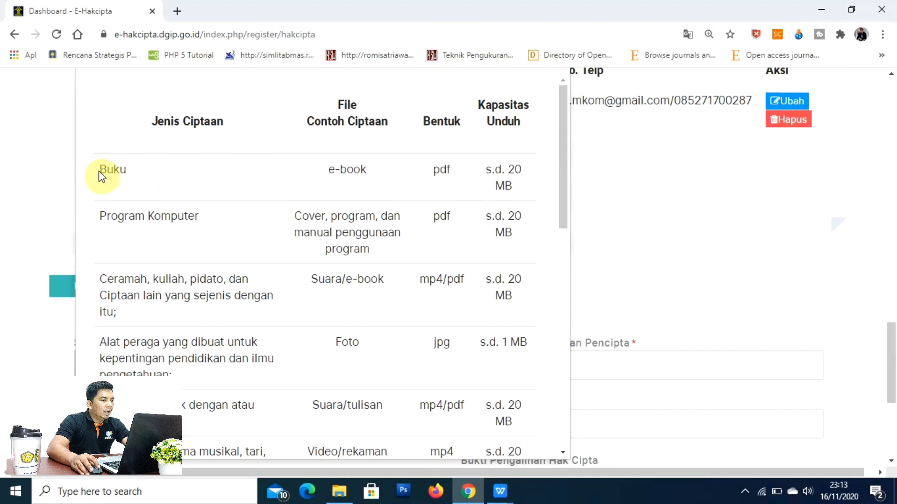
Step: Highlight Buku, e-book, pdf and 20 MB in the requirements table, then close it
{"action": "left_click_drag", "start_coordinate": [104, 167], "coordinate": [127, 169]}
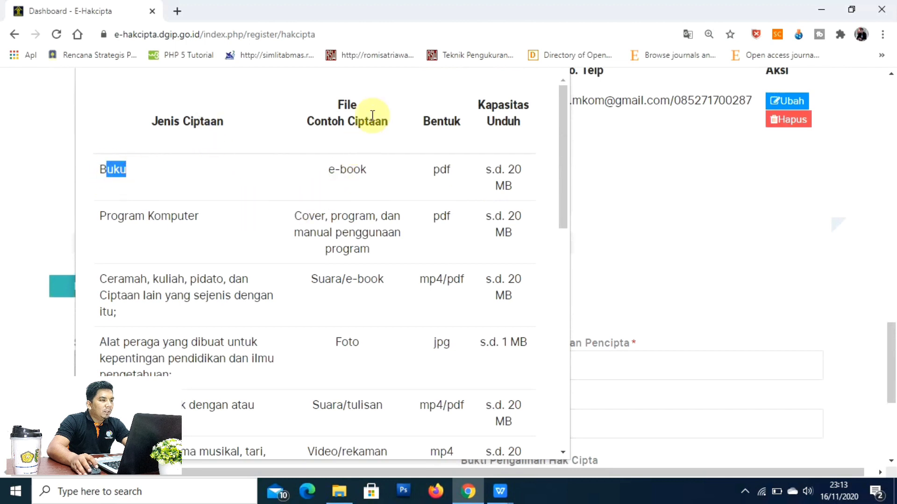
{"action": "left_click", "coordinate": [373, 179]}
{"action": "left_click_drag", "start_coordinate": [356, 171], "coordinate": [327, 168]}
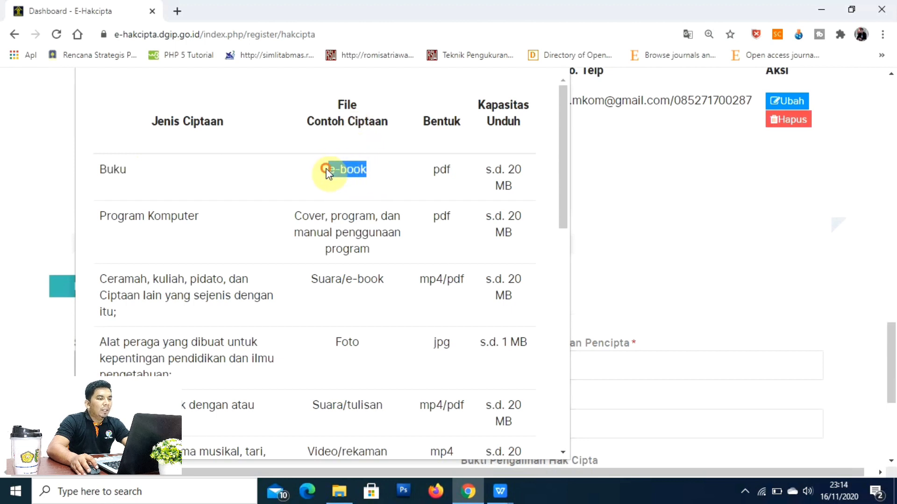
{"action": "left_click_drag", "start_coordinate": [433, 170], "coordinate": [451, 171]}
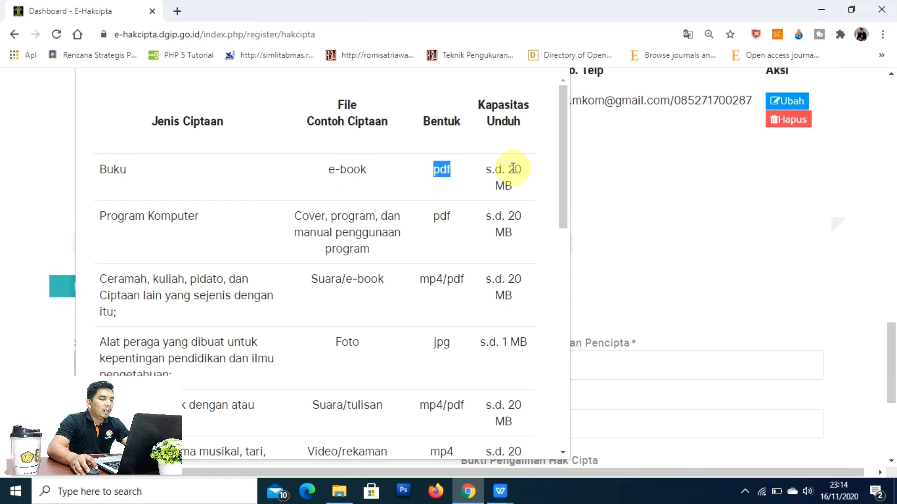
{"action": "left_click_drag", "start_coordinate": [507, 167], "coordinate": [523, 194]}
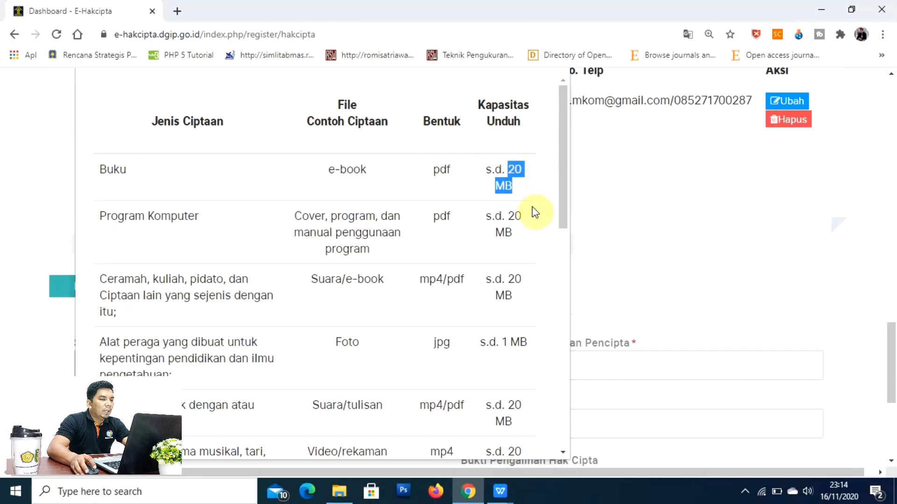
{"action": "left_click", "coordinate": [590, 181]}
{"action": "scroll", "coordinate": [418, 275], "scroll_direction": "down", "scroll_amount": 1}
{"action": "scroll", "coordinate": [419, 278], "scroll_direction": "down", "scroll_amount": 3}
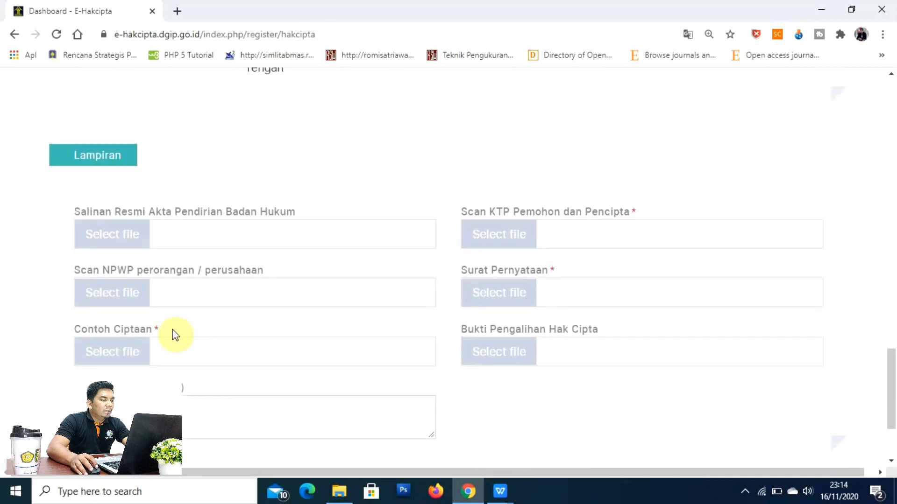
{"action": "left_click", "coordinate": [130, 356]}
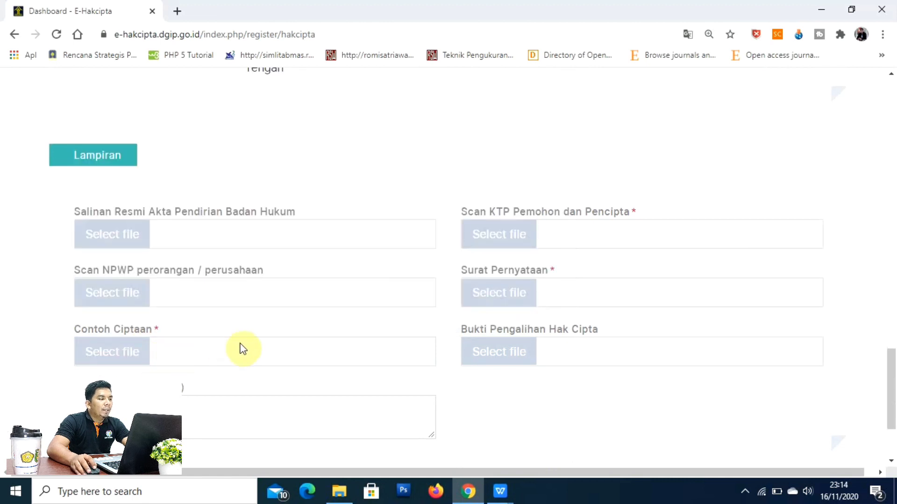
{"action": "scroll", "coordinate": [274, 276], "scroll_direction": "down", "scroll_amount": 1}
{"action": "left_click", "coordinate": [234, 362]}
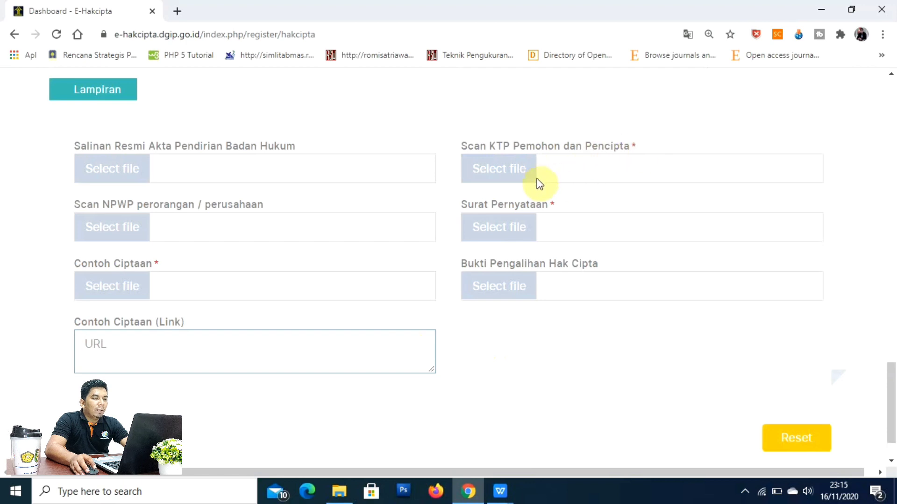
Step: Return to the top of the form and open the Hak Cipta menu
{"action": "mouse_move", "coordinate": [536, 181]}
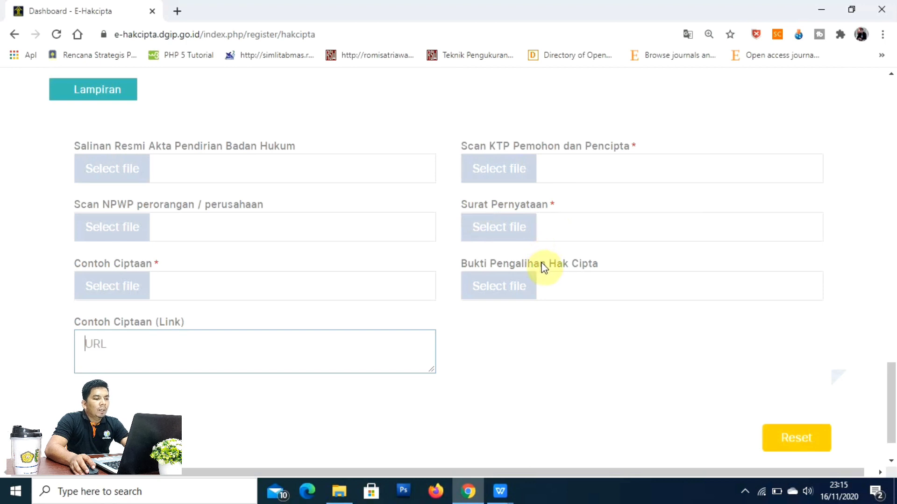
{"action": "mouse_move", "coordinate": [482, 275]}
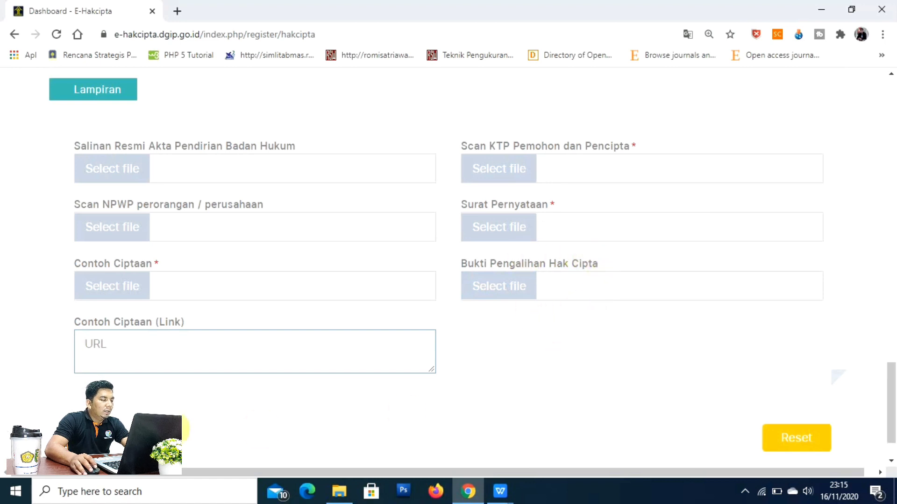
{"action": "scroll", "coordinate": [106, 373], "scroll_direction": "down", "scroll_amount": 2}
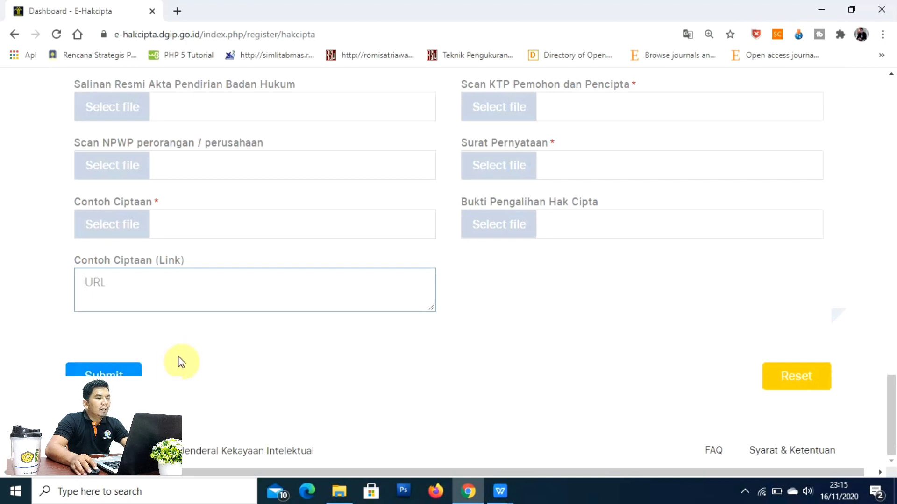
{"action": "scroll", "coordinate": [180, 359], "scroll_direction": "up", "scroll_amount": 10}
{"action": "scroll", "coordinate": [198, 294], "scroll_direction": "up", "scroll_amount": 7}
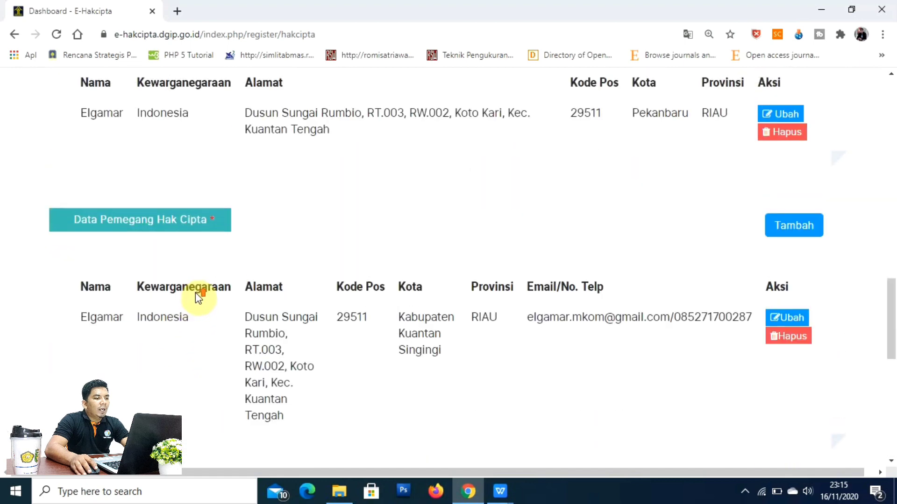
{"action": "scroll", "coordinate": [198, 298], "scroll_direction": "up", "scroll_amount": 10}
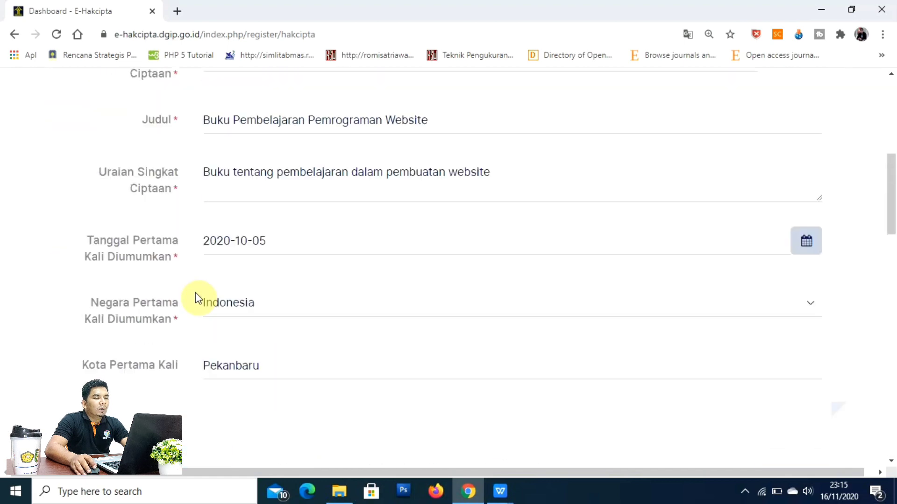
{"action": "left_click", "coordinate": [699, 120]}
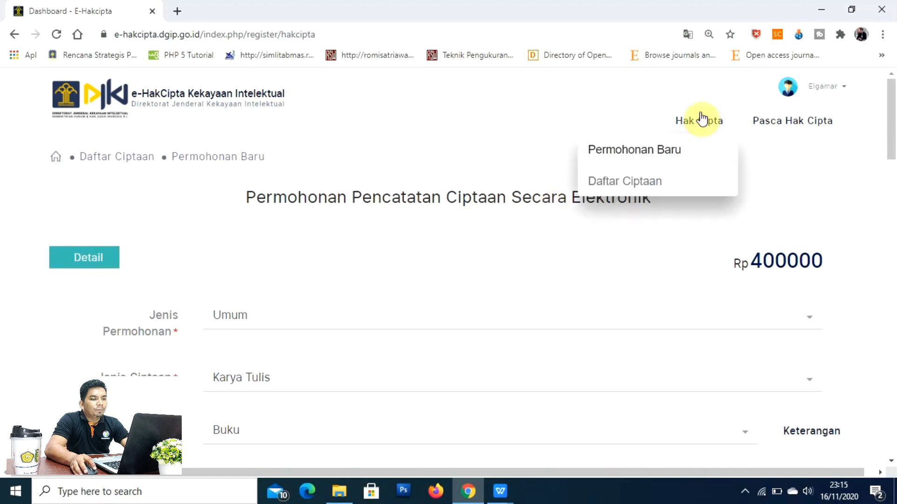
Step: Open the Konsep Dasar Pemrograman Website dengan PHP application from Daftar Ciptaan
{"action": "left_click", "coordinate": [639, 183]}
{"action": "scroll", "coordinate": [259, 182], "scroll_direction": "down", "scroll_amount": 1}
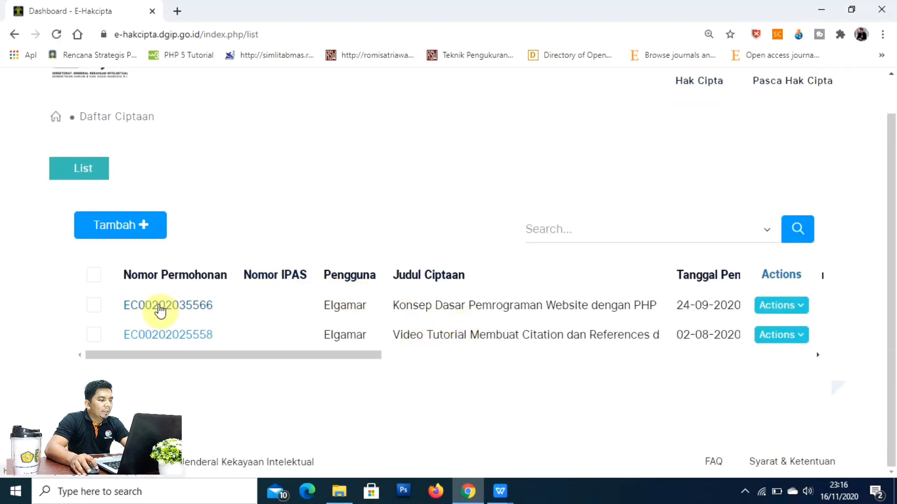
{"action": "left_click", "coordinate": [161, 308]}
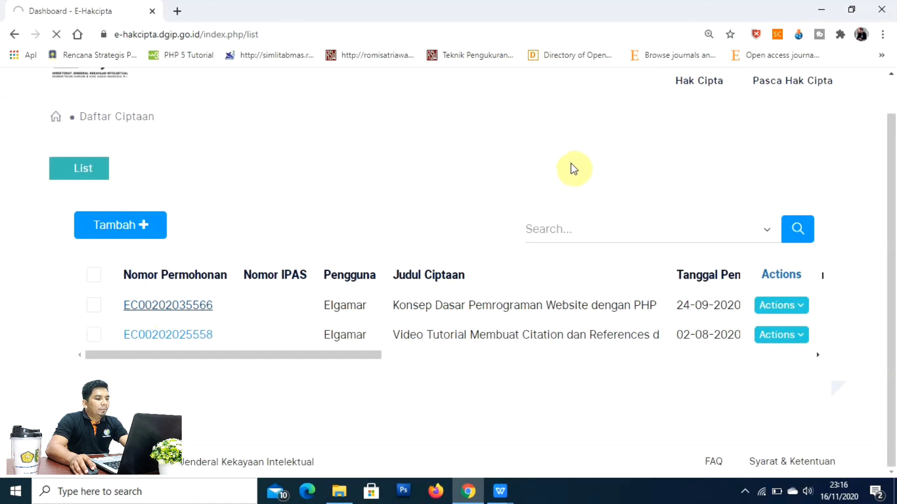
Step: Review the details: Buku, Teluk Kuantan, Rp. 400.000, payment Lunas, status Diterima
{"action": "scroll", "coordinate": [563, 178], "scroll_direction": "down", "scroll_amount": 3}
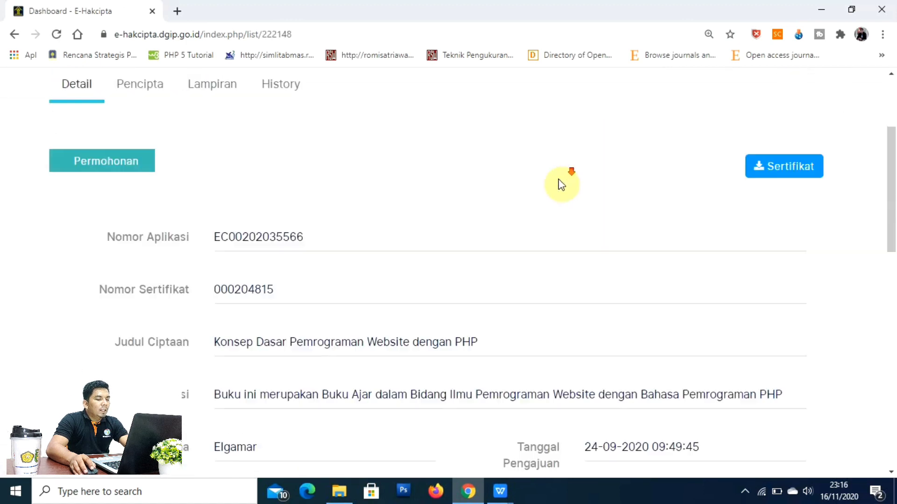
{"action": "scroll", "coordinate": [563, 196], "scroll_direction": "down", "scroll_amount": 2}
{"action": "scroll", "coordinate": [595, 226], "scroll_direction": "down", "scroll_amount": 1}
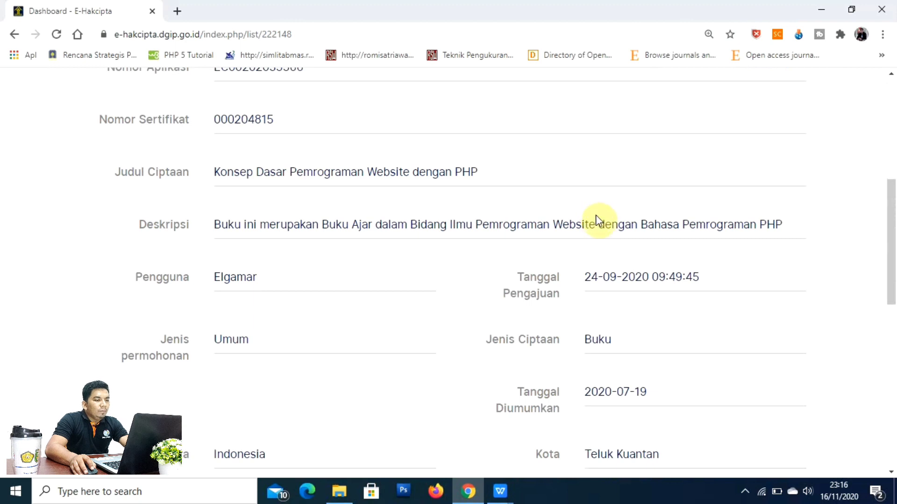
{"action": "scroll", "coordinate": [595, 215], "scroll_direction": "down", "scroll_amount": 1}
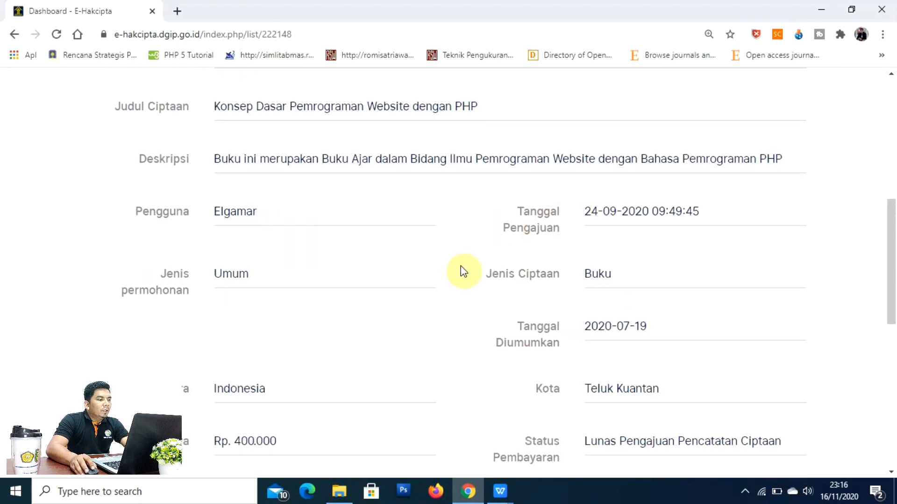
{"action": "scroll", "coordinate": [327, 254], "scroll_direction": "up", "scroll_amount": 2}
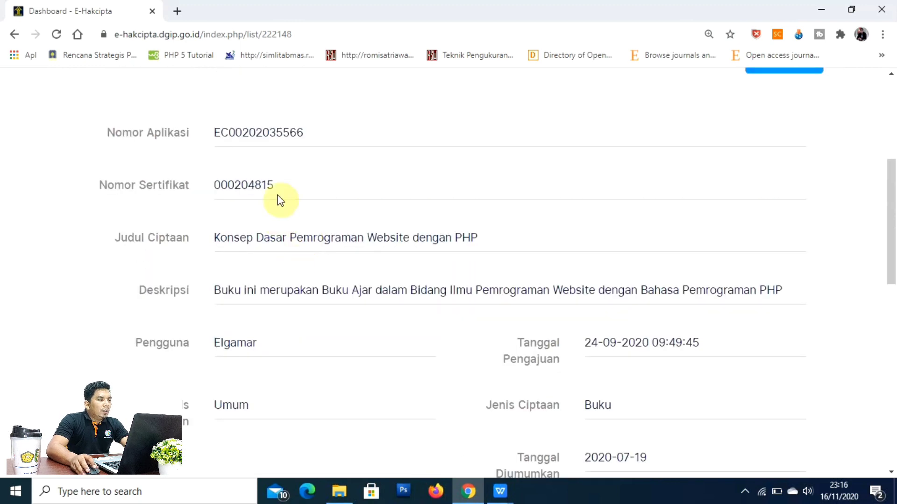
{"action": "scroll", "coordinate": [175, 144], "scroll_direction": "up", "scroll_amount": 1}
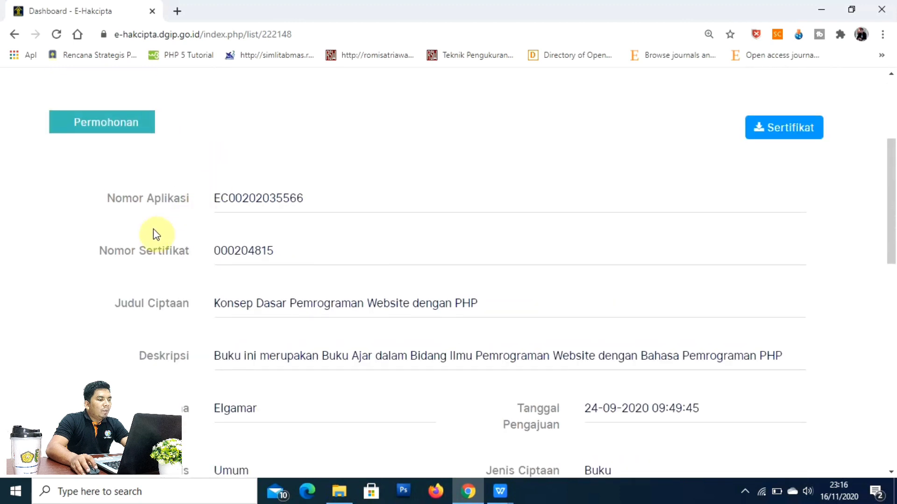
{"action": "left_click_drag", "start_coordinate": [215, 197], "coordinate": [316, 196]}
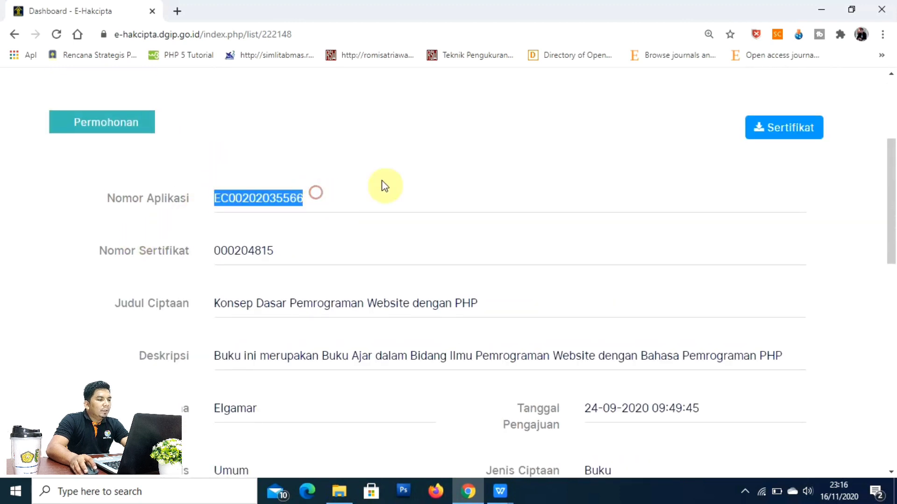
{"action": "left_click", "coordinate": [398, 172]}
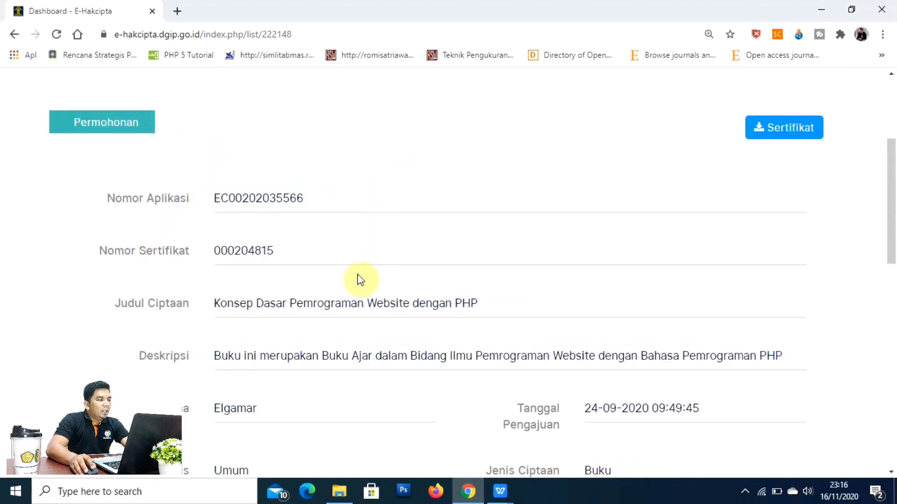
Step: Select the application's billing code number
{"action": "scroll", "coordinate": [361, 276], "scroll_direction": "down", "scroll_amount": 1}
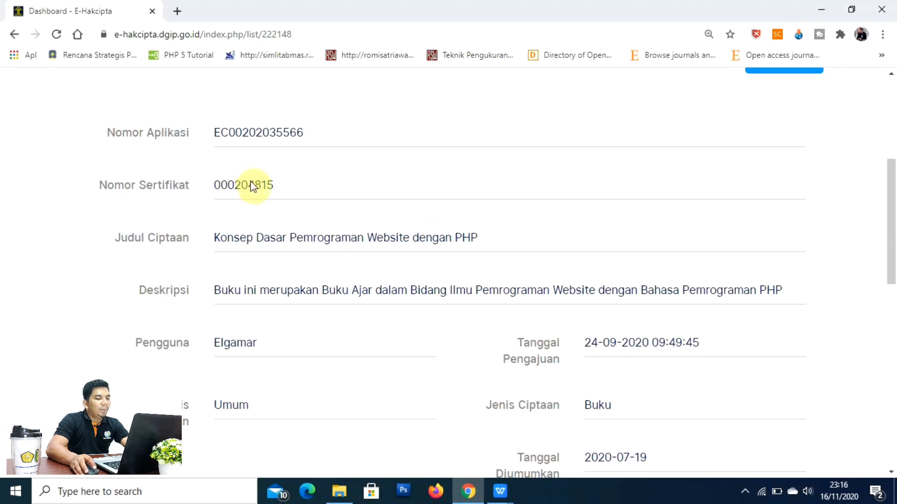
{"action": "scroll", "coordinate": [425, 163], "scroll_direction": "down", "scroll_amount": 1}
{"action": "scroll", "coordinate": [423, 166], "scroll_direction": "down", "scroll_amount": 5}
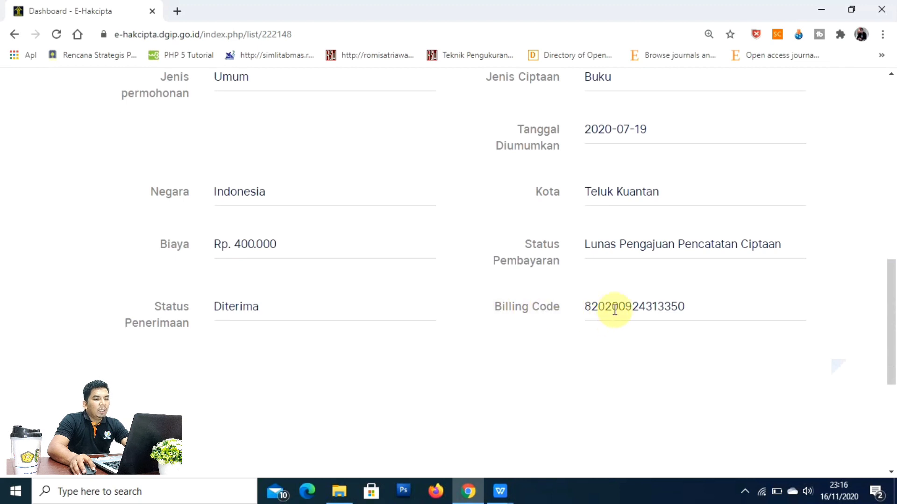
{"action": "left_click_drag", "start_coordinate": [583, 309], "coordinate": [737, 296]}
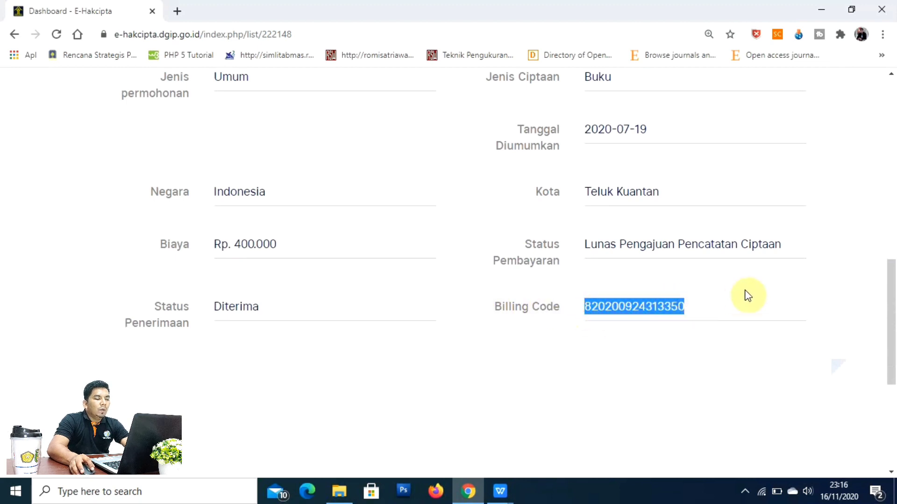
{"action": "left_click", "coordinate": [745, 295]}
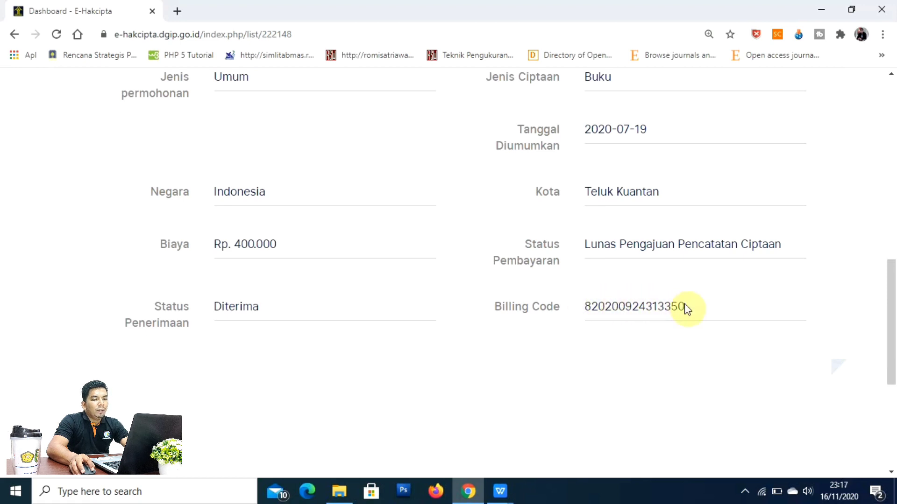
{"action": "left_click_drag", "start_coordinate": [685, 308], "coordinate": [589, 310]}
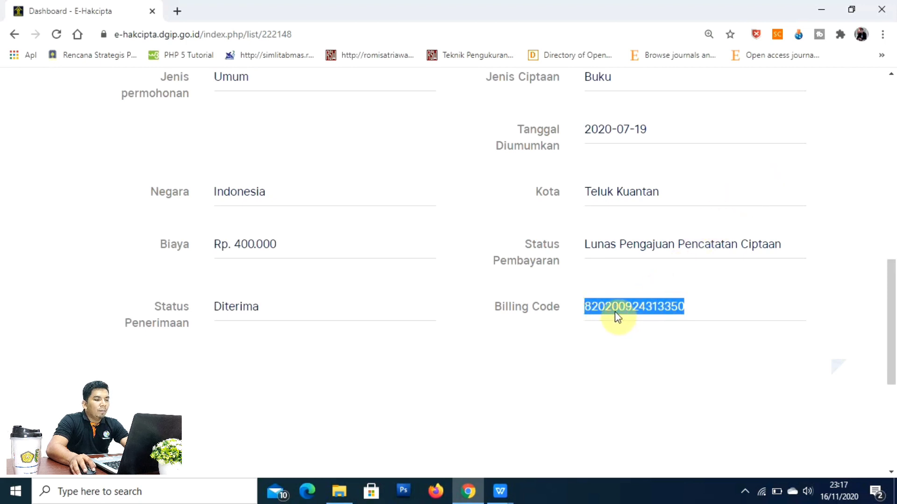
{"action": "left_click", "coordinate": [608, 341]}
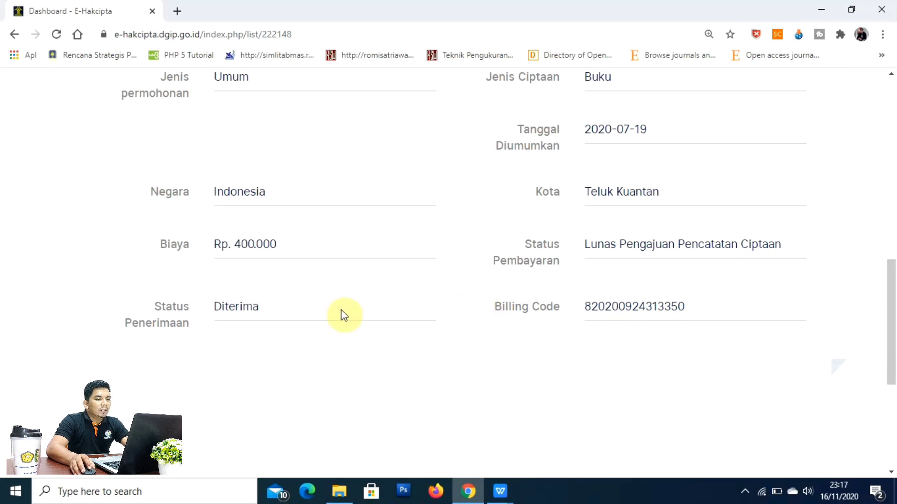
{"action": "scroll", "coordinate": [607, 321], "scroll_direction": "up", "scroll_amount": 1}
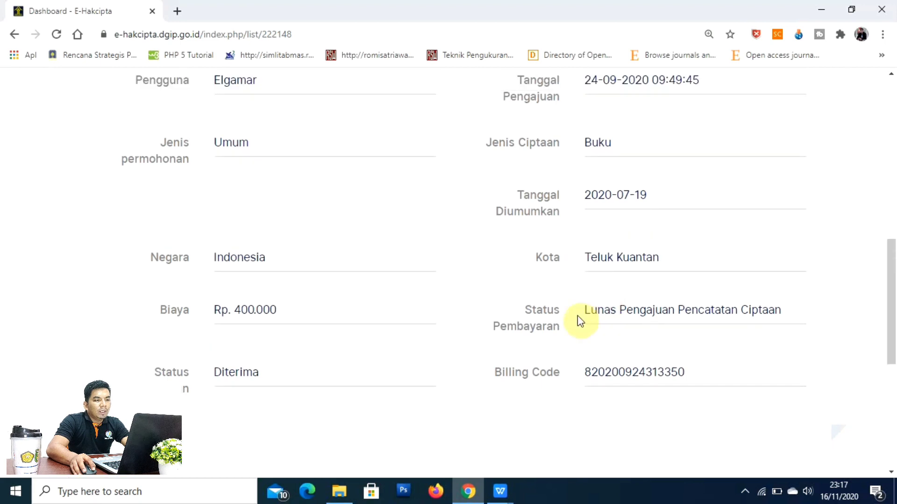
{"action": "left_click_drag", "start_coordinate": [582, 310], "coordinate": [787, 308]}
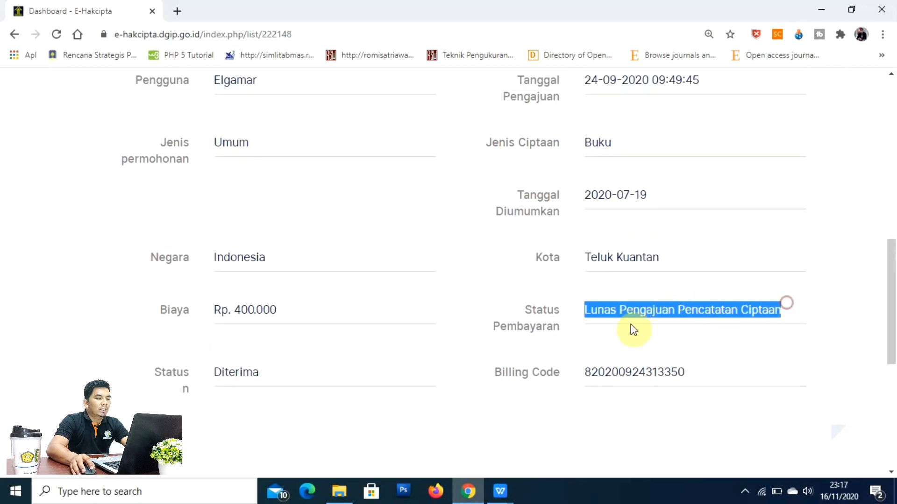
{"action": "scroll", "coordinate": [654, 306], "scroll_direction": "down", "scroll_amount": 1}
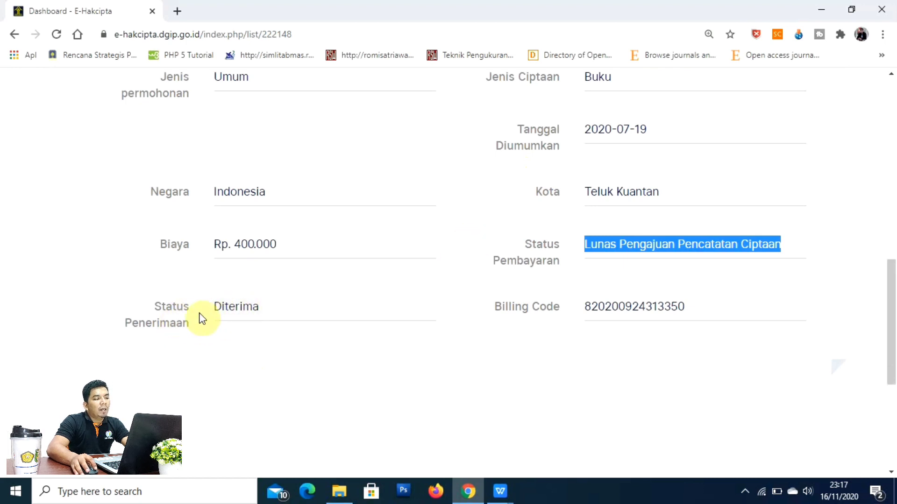
{"action": "left_click_drag", "start_coordinate": [214, 312], "coordinate": [258, 307]}
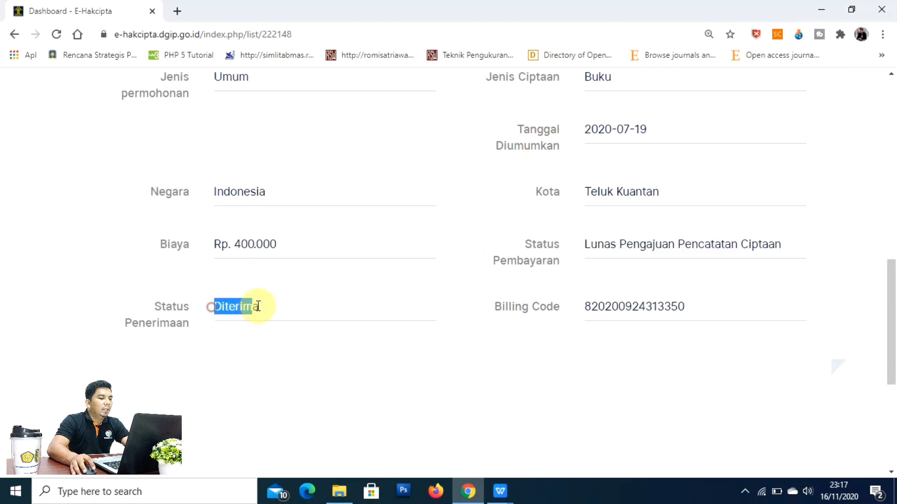
{"action": "scroll", "coordinate": [465, 292], "scroll_direction": "up", "scroll_amount": 1}
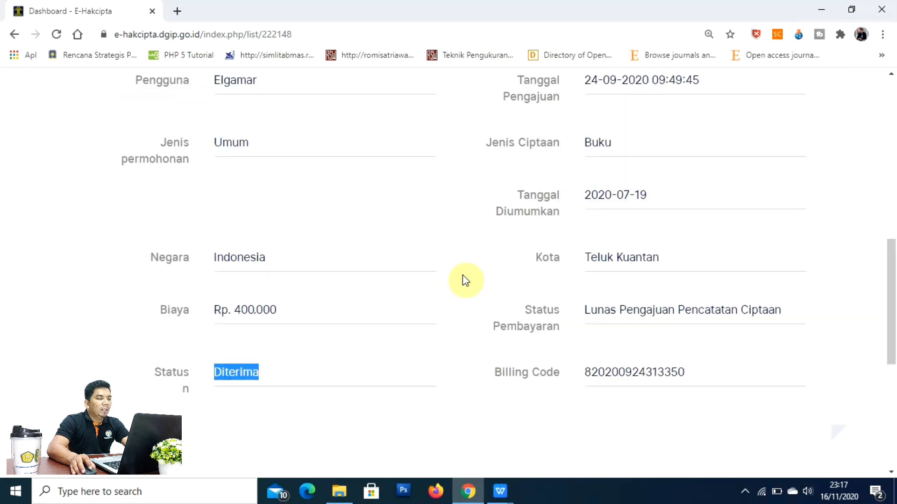
{"action": "left_click", "coordinate": [463, 279]}
{"action": "scroll", "coordinate": [463, 280], "scroll_direction": "up", "scroll_amount": 3}
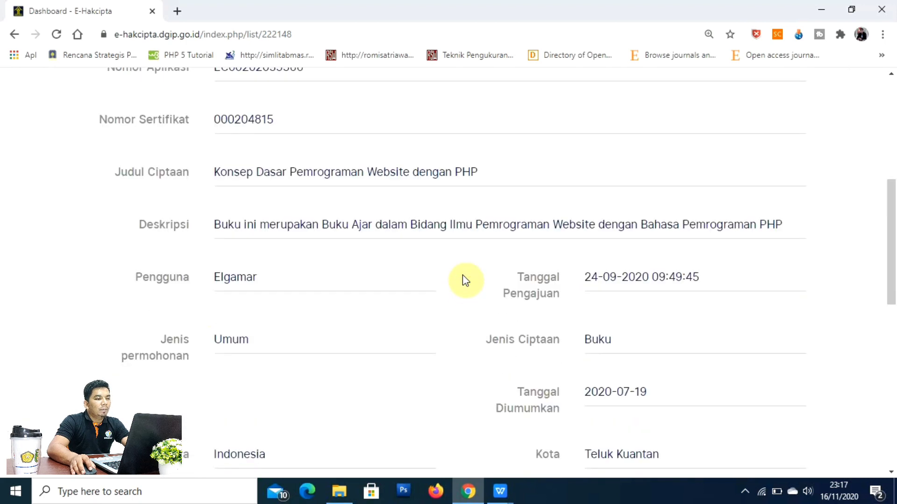
{"action": "scroll", "coordinate": [463, 280], "scroll_direction": "up", "scroll_amount": 2}
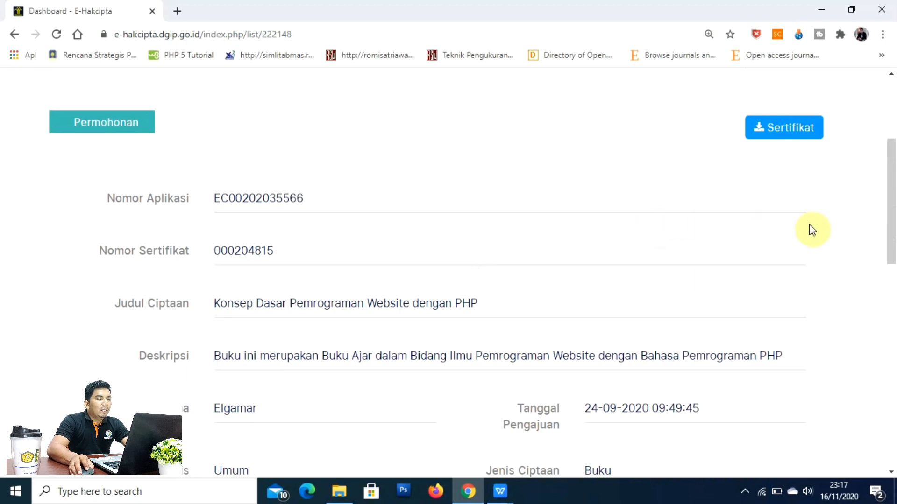
{"action": "scroll", "coordinate": [810, 228], "scroll_direction": "down", "scroll_amount": 2}
{"action": "scroll", "coordinate": [809, 226], "scroll_direction": "down", "scroll_amount": 2}
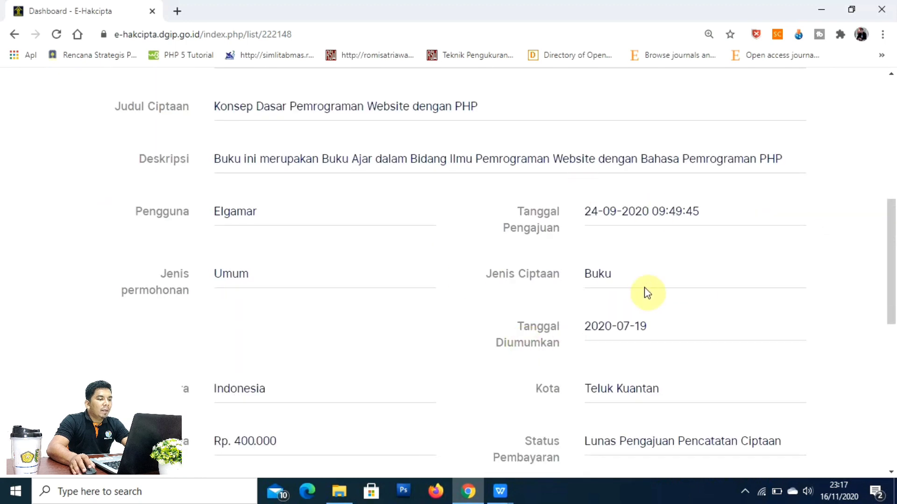
{"action": "scroll", "coordinate": [489, 262], "scroll_direction": "down", "scroll_amount": 3}
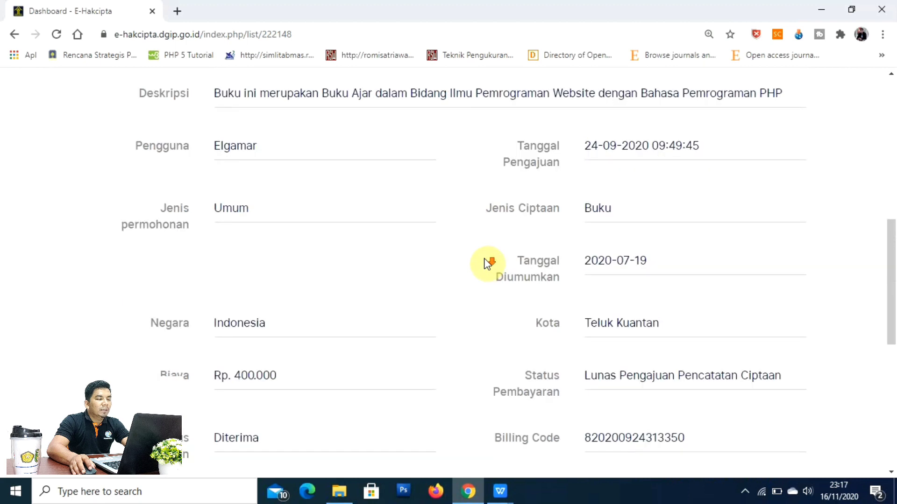
{"action": "scroll", "coordinate": [487, 264], "scroll_direction": "up", "scroll_amount": 8}
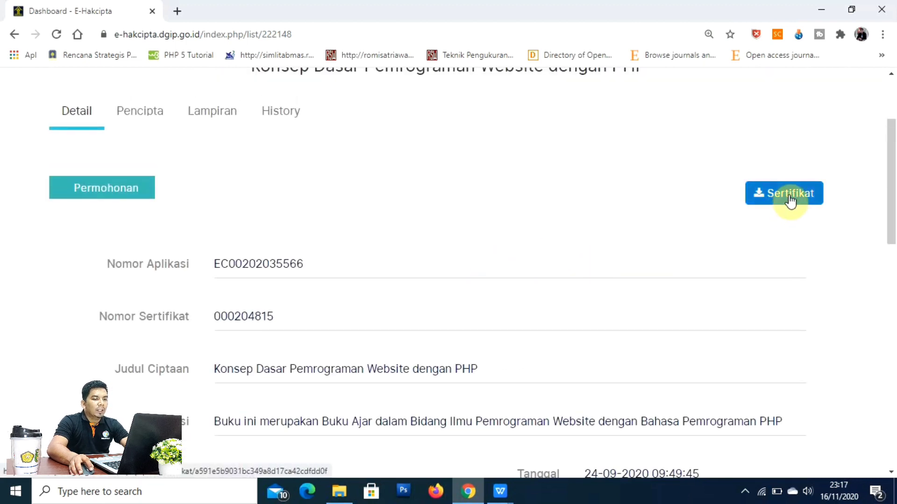
{"action": "left_click", "coordinate": [789, 200]}
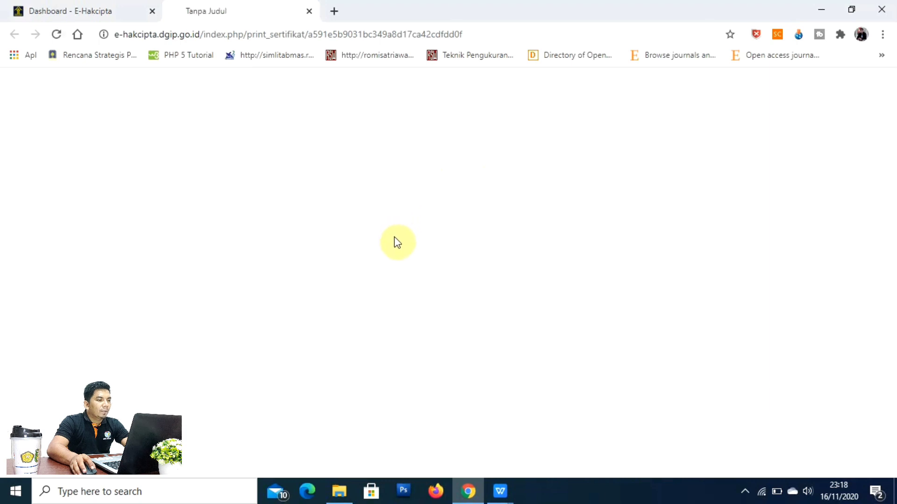
{"action": "key", "text": "ctrl+w"}
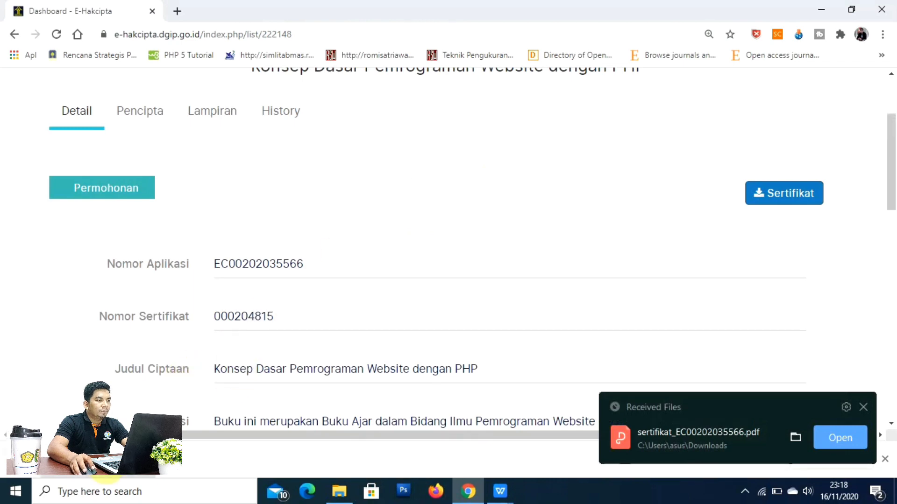
{"action": "left_click", "coordinate": [105, 469]}
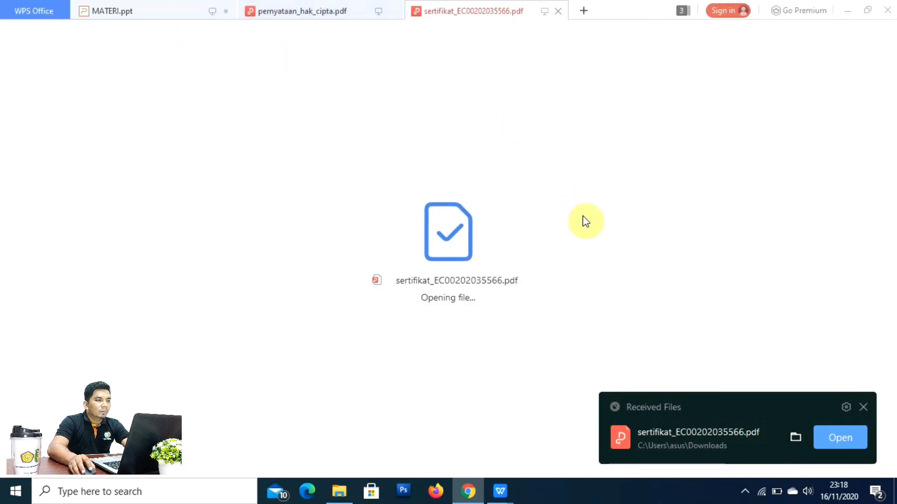
{"action": "scroll", "coordinate": [593, 221], "scroll_direction": "down", "scroll_amount": 2}
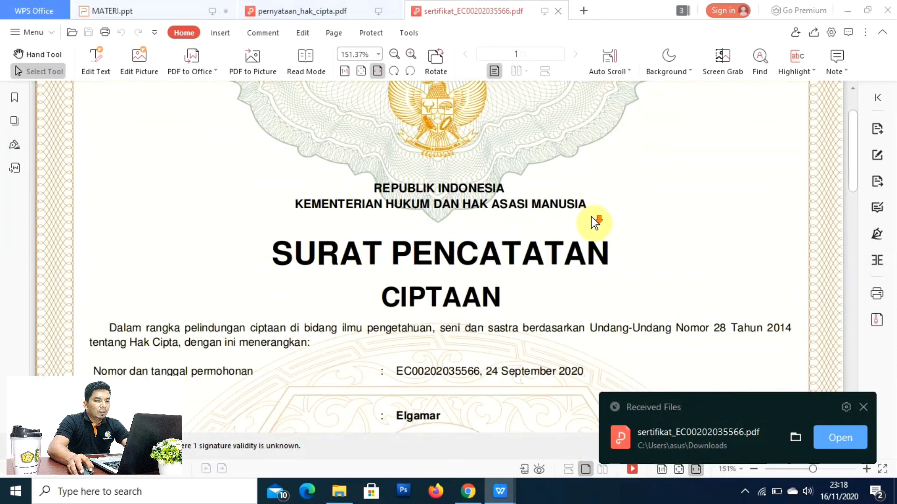
{"action": "left_click", "coordinate": [863, 408]}
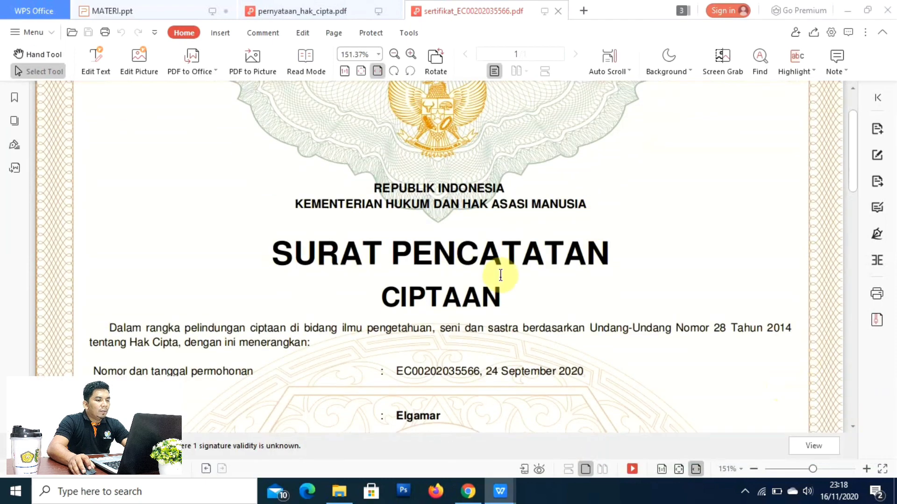
{"action": "scroll", "coordinate": [501, 276], "scroll_direction": "down", "scroll_amount": 10}
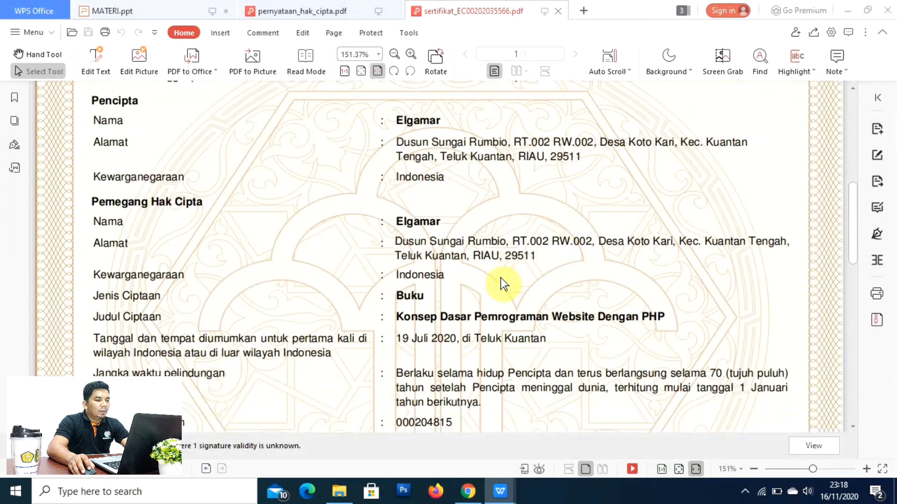
{"action": "scroll", "coordinate": [500, 278], "scroll_direction": "down", "scroll_amount": 4}
{"action": "scroll", "coordinate": [501, 278], "scroll_direction": "down", "scroll_amount": 6}
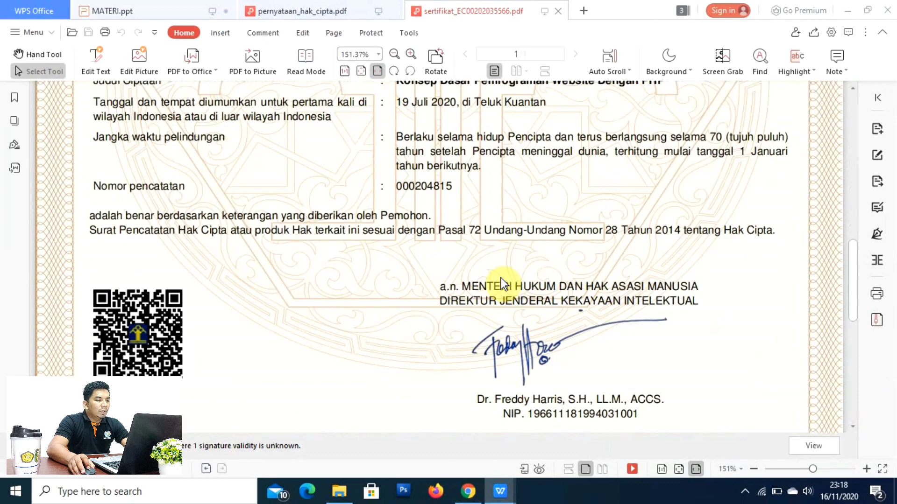
{"action": "scroll", "coordinate": [500, 279], "scroll_direction": "down", "scroll_amount": 6}
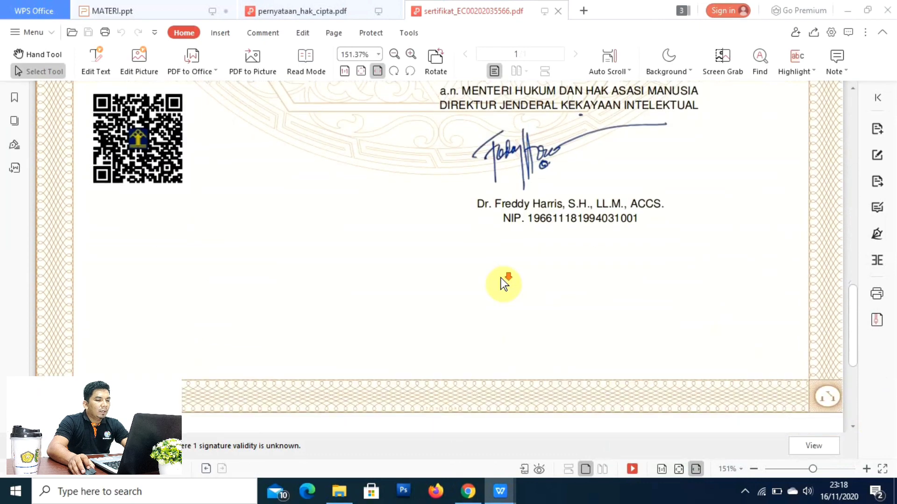
{"action": "scroll", "coordinate": [501, 279], "scroll_direction": "down", "scroll_amount": 5}
Step: Scroll back up to recheck the certificate heading and details, then down again
{"action": "scroll", "coordinate": [501, 279], "scroll_direction": "up", "scroll_amount": 9}
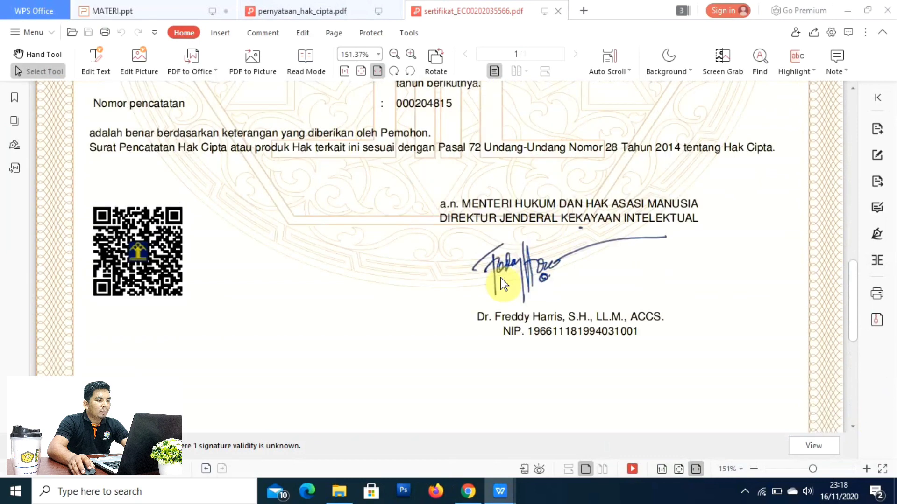
{"action": "scroll", "coordinate": [501, 278], "scroll_direction": "up", "scroll_amount": 1}
{"action": "scroll", "coordinate": [498, 279], "scroll_direction": "up", "scroll_amount": 7}
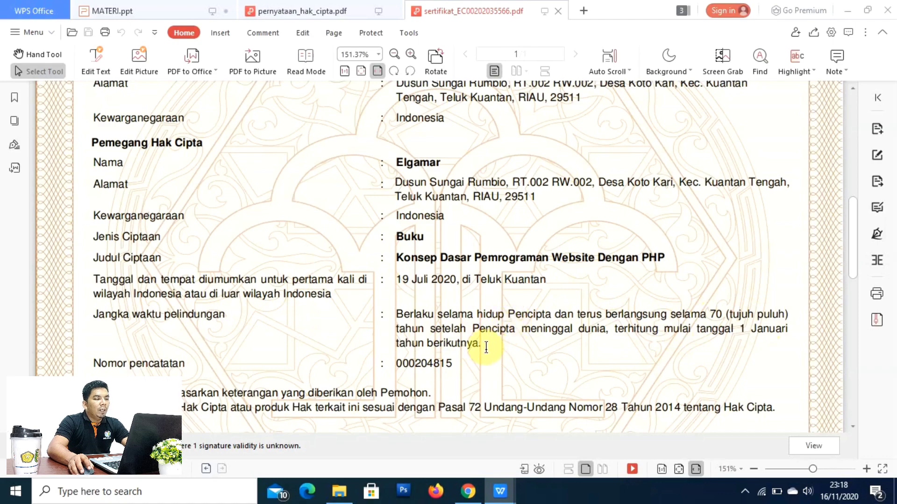
{"action": "scroll", "coordinate": [526, 314], "scroll_direction": "up", "scroll_amount": 10}
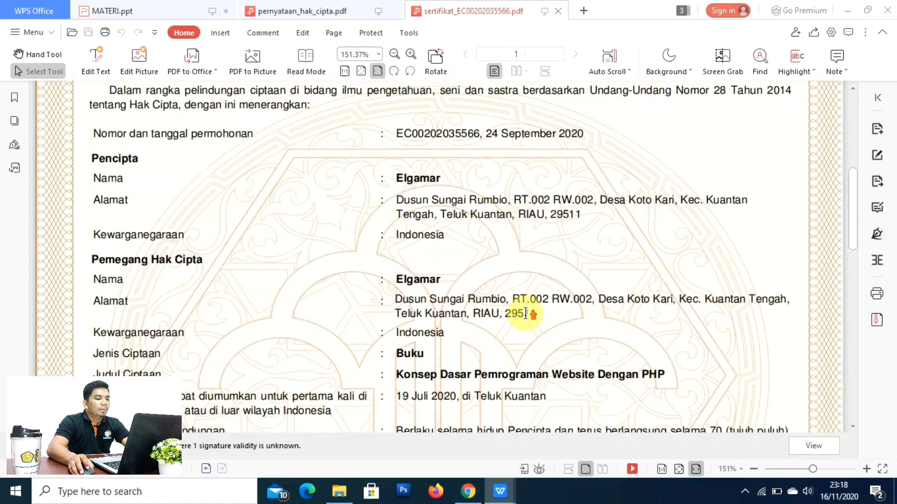
{"action": "scroll", "coordinate": [526, 316], "scroll_direction": "up", "scroll_amount": 5}
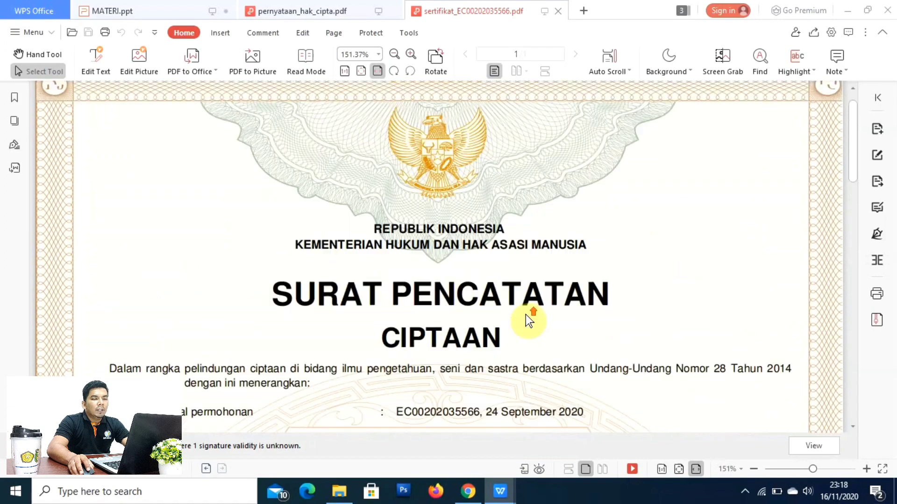
{"action": "scroll", "coordinate": [525, 313], "scroll_direction": "down", "scroll_amount": 5}
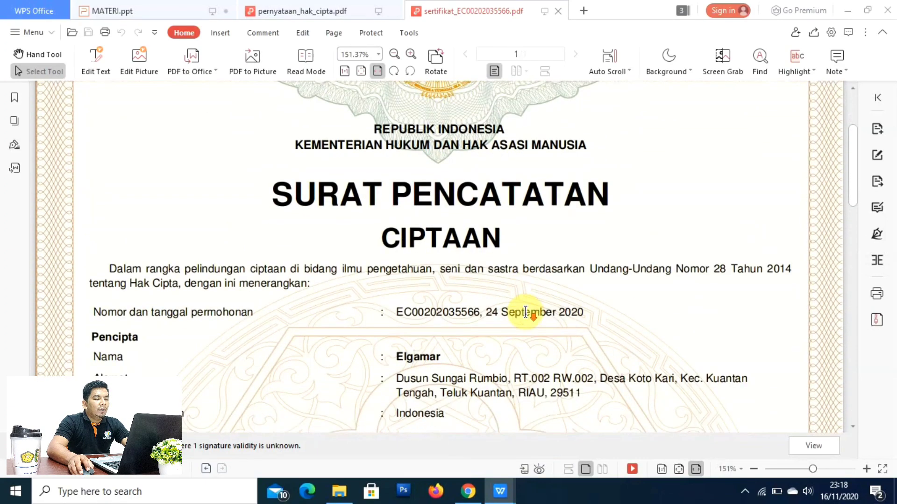
{"action": "scroll", "coordinate": [525, 312], "scroll_direction": "down", "scroll_amount": 7}
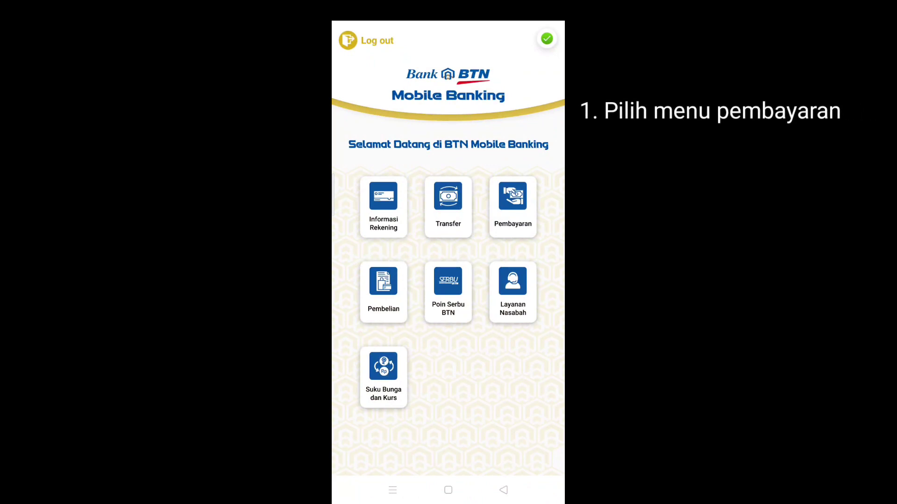
Step: Start a new Pajak/MPN payment with the billing type set to BUKAN PAJAK
{"action": "left_click", "coordinate": [512, 207]}
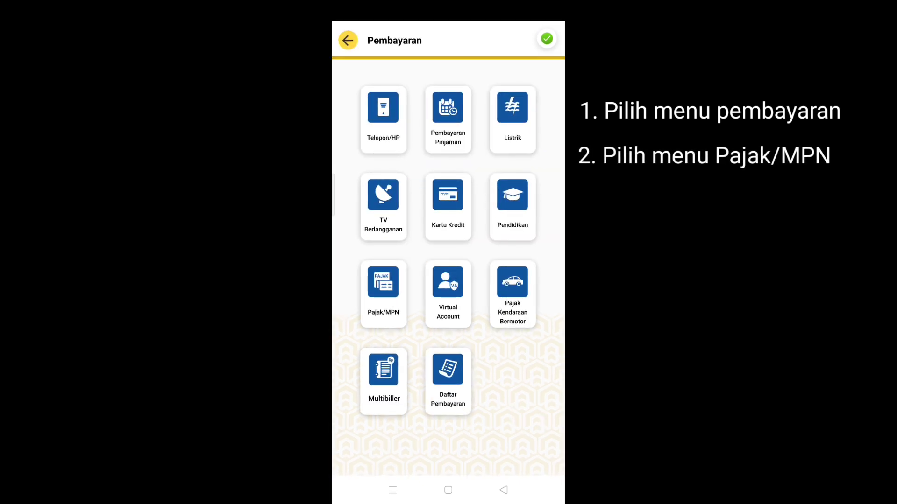
{"action": "left_click", "coordinate": [383, 294]}
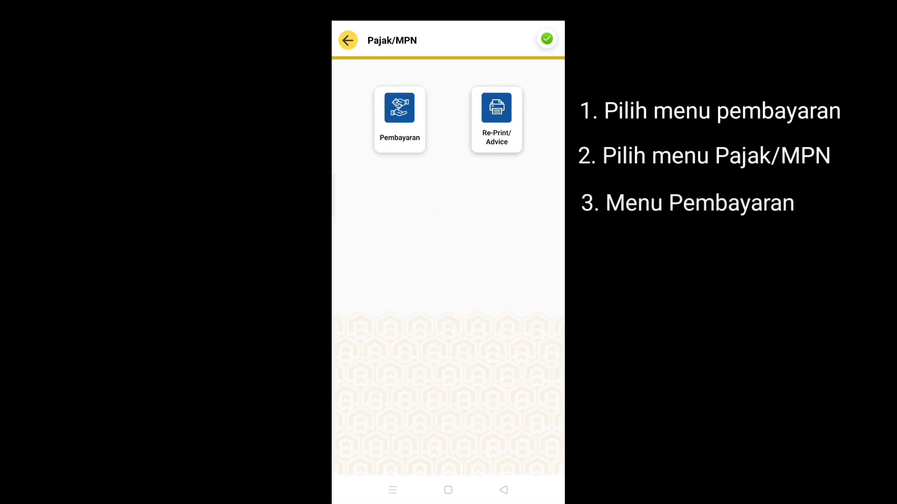
{"action": "left_click", "coordinate": [399, 119]}
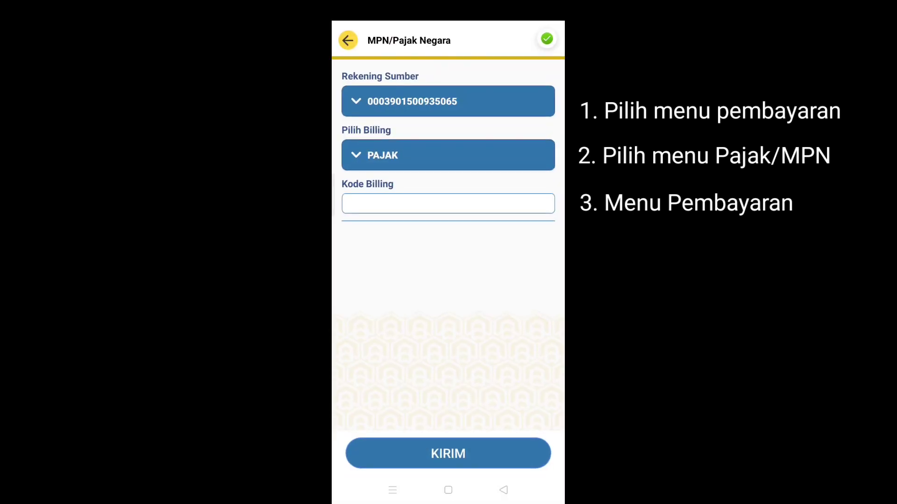
{"action": "left_click", "coordinate": [472, 148]}
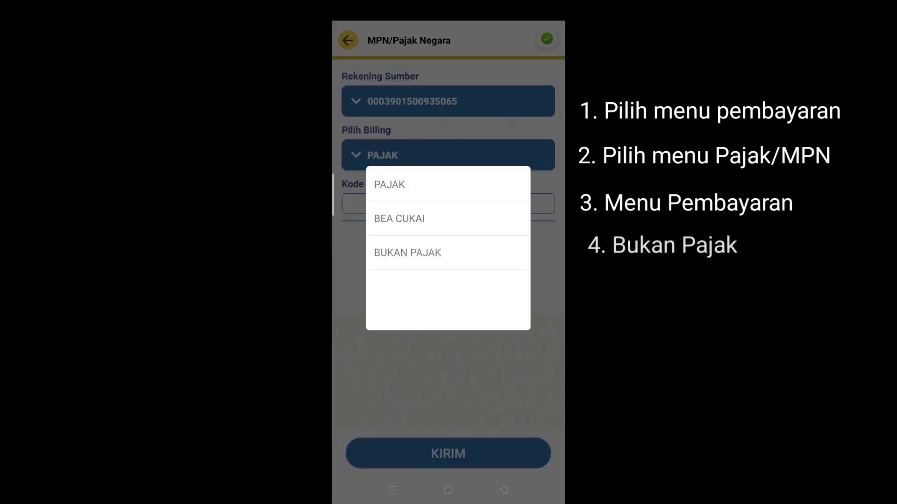
{"action": "left_click", "coordinate": [444, 253]}
Step: Paste the copied billing code into Kode Billing and submit it with KIRIM
{"action": "left_click", "coordinate": [446, 197]}
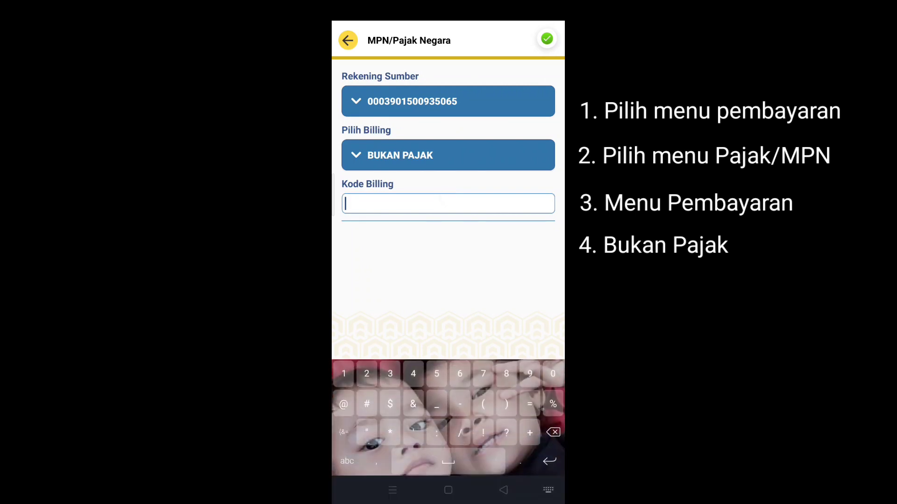
{"action": "left_click", "coordinate": [377, 202]}
{"action": "left_click", "coordinate": [362, 180]}
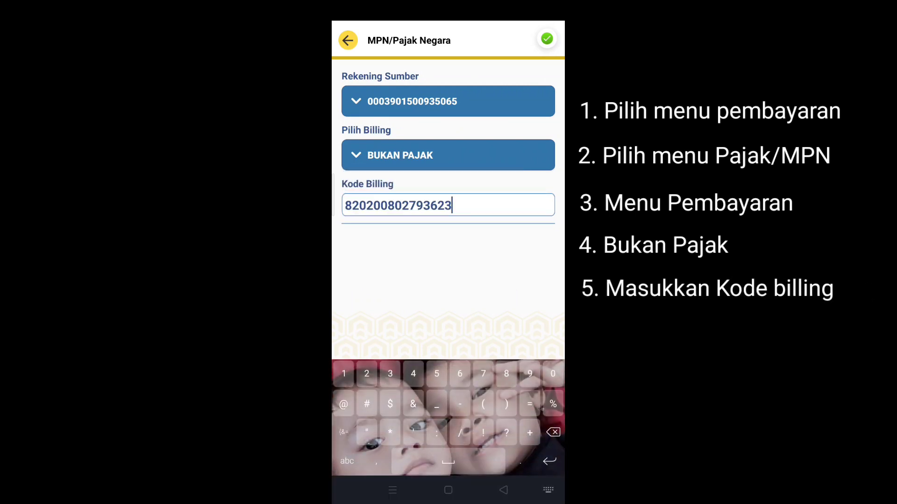
{"action": "left_click", "coordinate": [503, 490]}
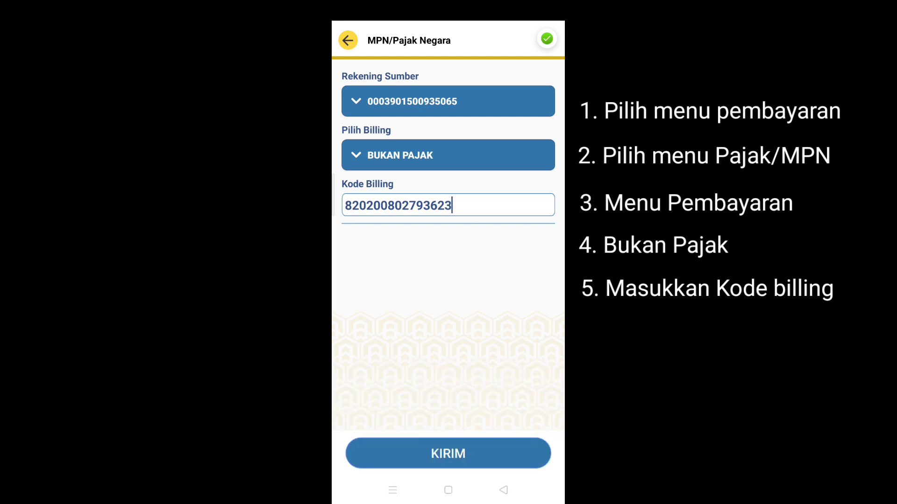
{"action": "left_click", "coordinate": [490, 453]}
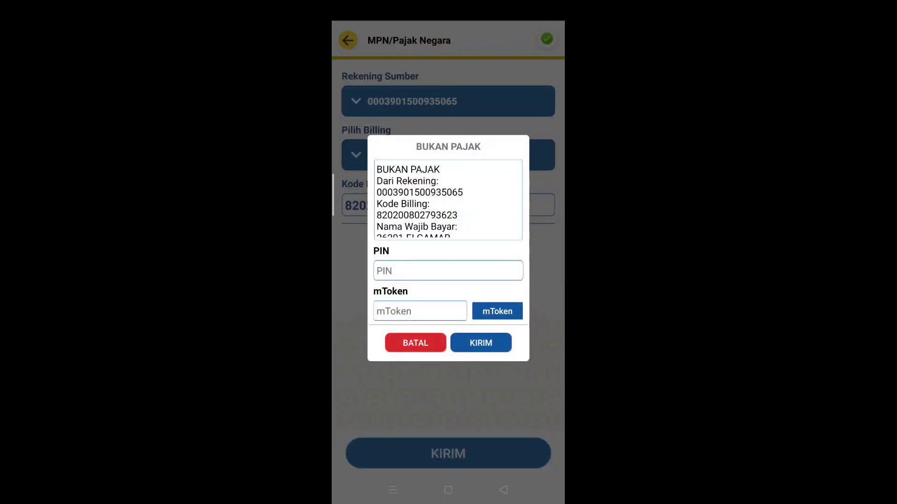
Step: Review the summary, enter the PIN and mToken, and send the IDR 400.000,00 BUKAN PAJAK payment
{"action": "left_click_drag", "start_coordinate": [484, 211], "coordinate": [492, 176]}
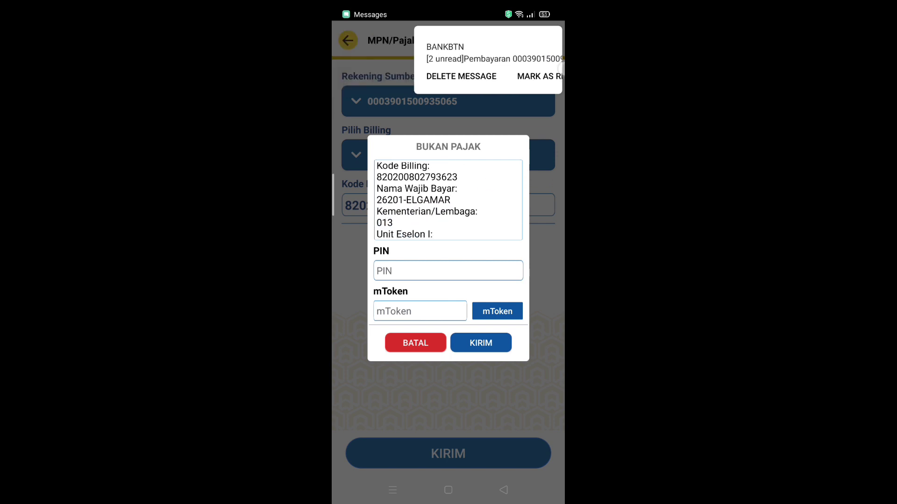
{"action": "left_click_drag", "start_coordinate": [480, 220], "coordinate": [497, 170]}
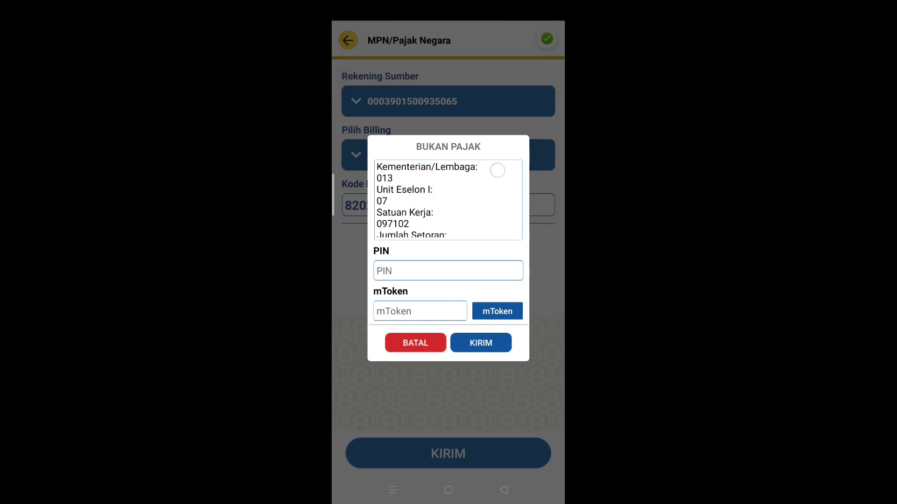
{"action": "left_click_drag", "start_coordinate": [474, 234], "coordinate": [500, 162]}
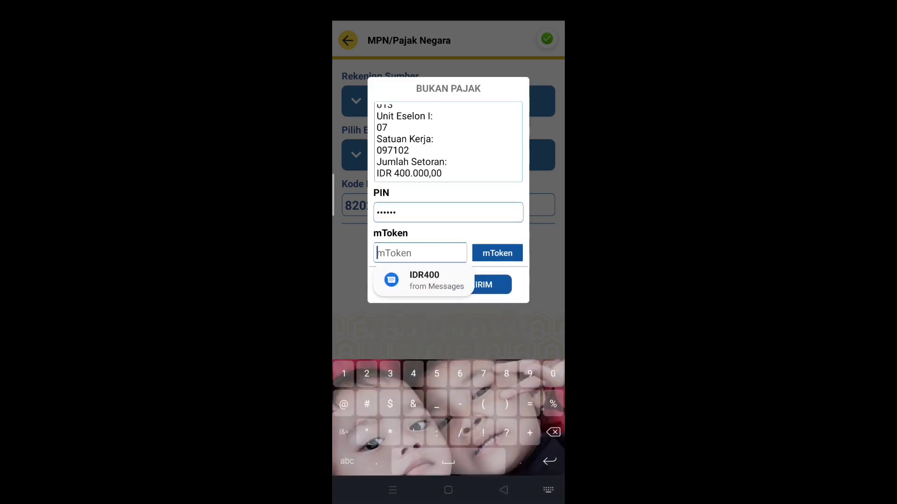
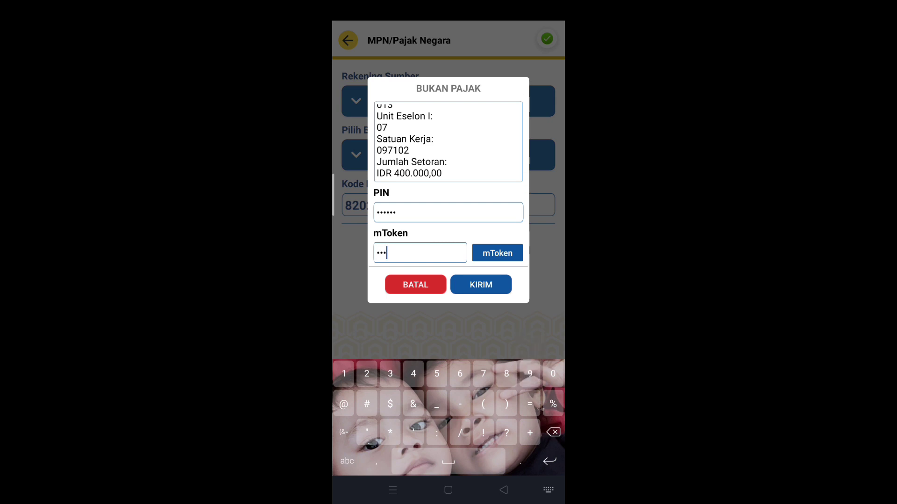
{"action": "scroll", "coordinate": [483, 170], "scroll_direction": "up", "scroll_amount": 5}
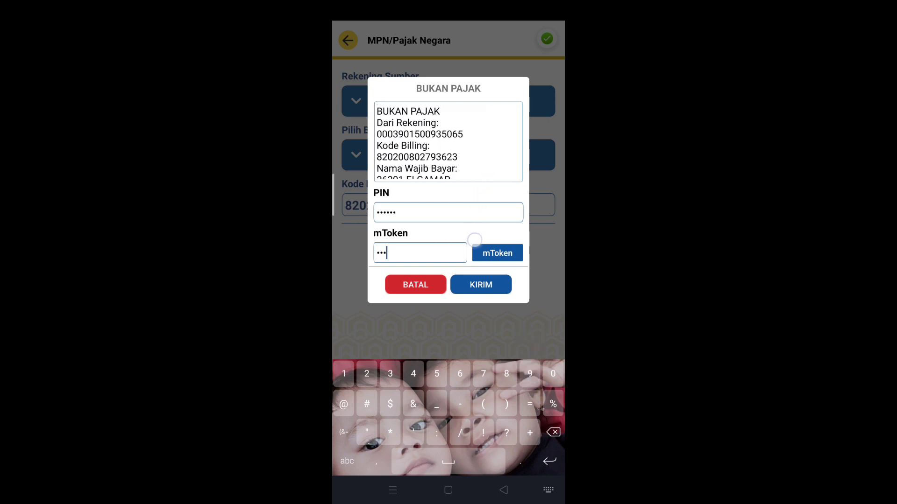
{"action": "scroll", "coordinate": [516, 139], "scroll_direction": "down", "scroll_amount": 5}
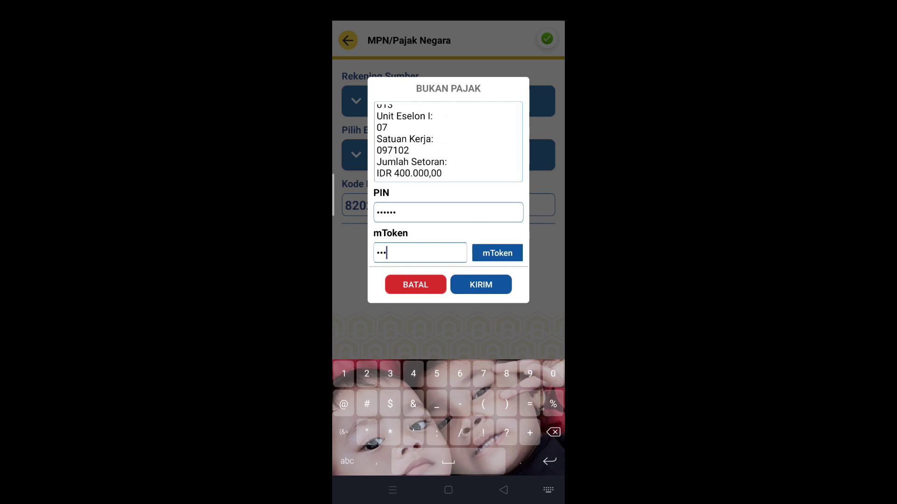
{"action": "left_click", "coordinate": [480, 284]}
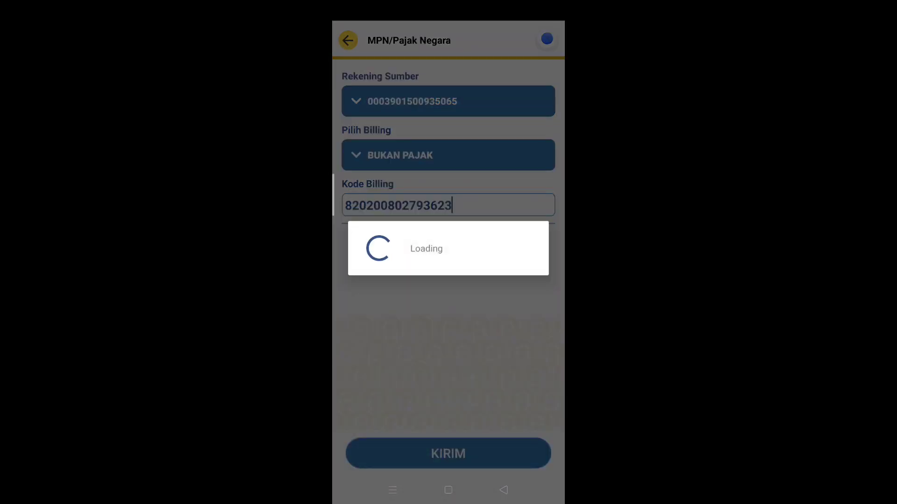